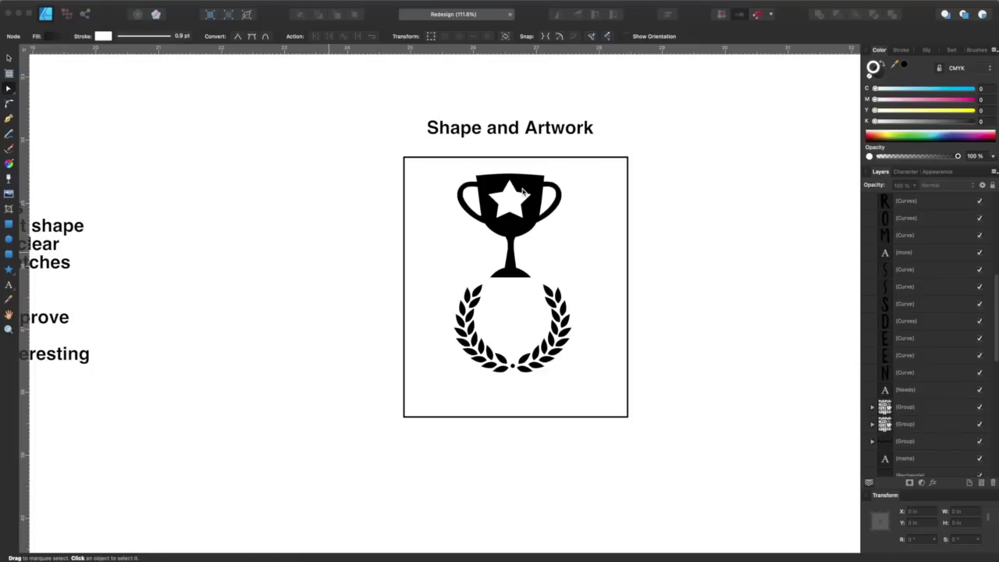
# Examine the original trophy shirt design and the leaves and bottom dot of the laurel wreath in the Shape and Artwork frame
pyautogui.hscroll(-10, 523, 191)
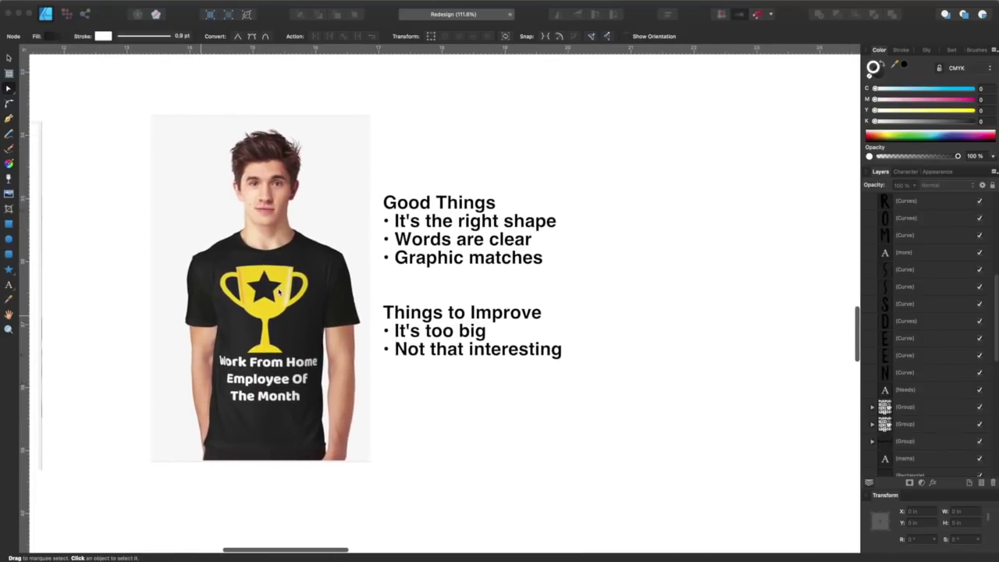
pyautogui.hscroll(10, 284, 292)
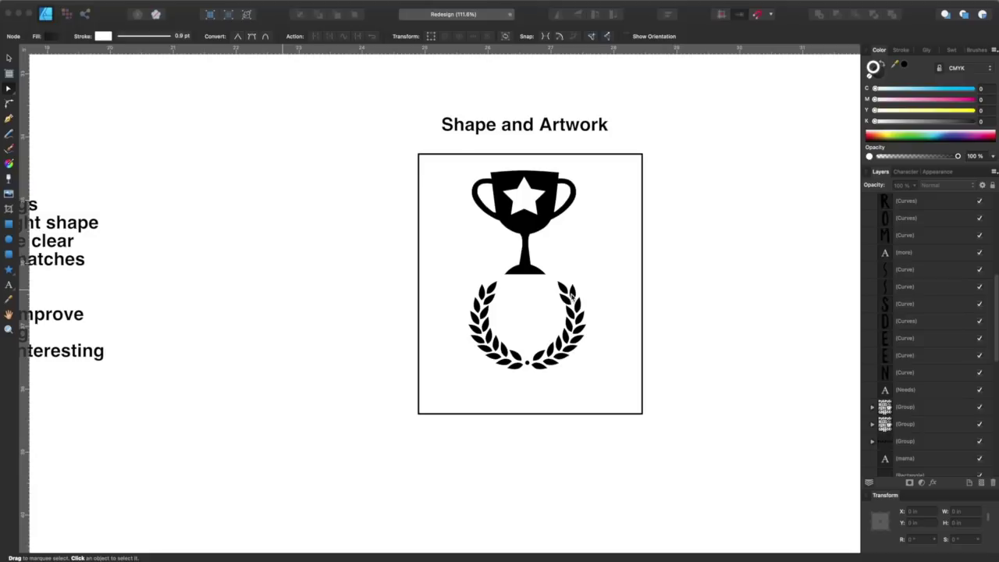
pyautogui.scroll(10, 577, 299)
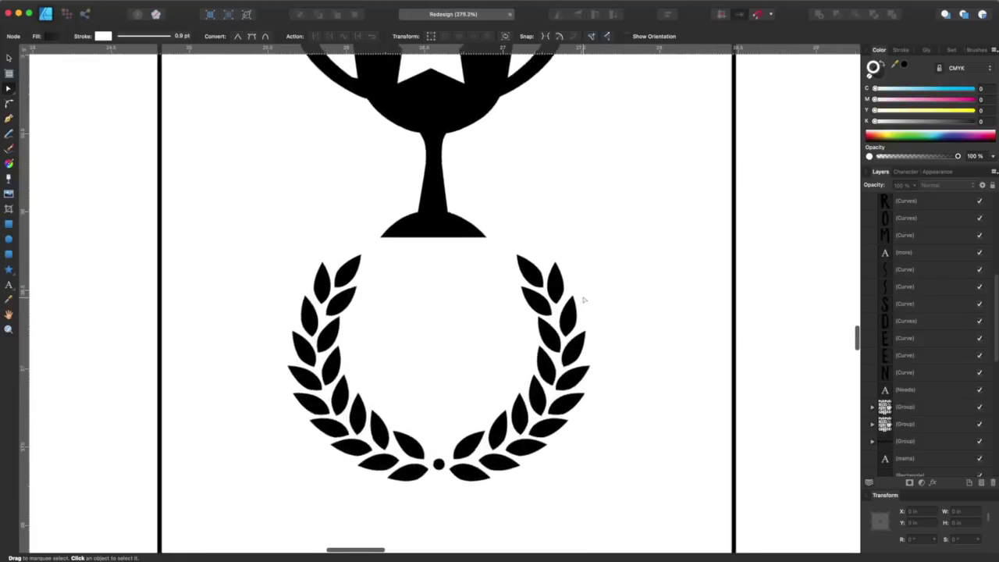
pyautogui.scroll(-2, 584, 300)
pyautogui.click(518, 212)
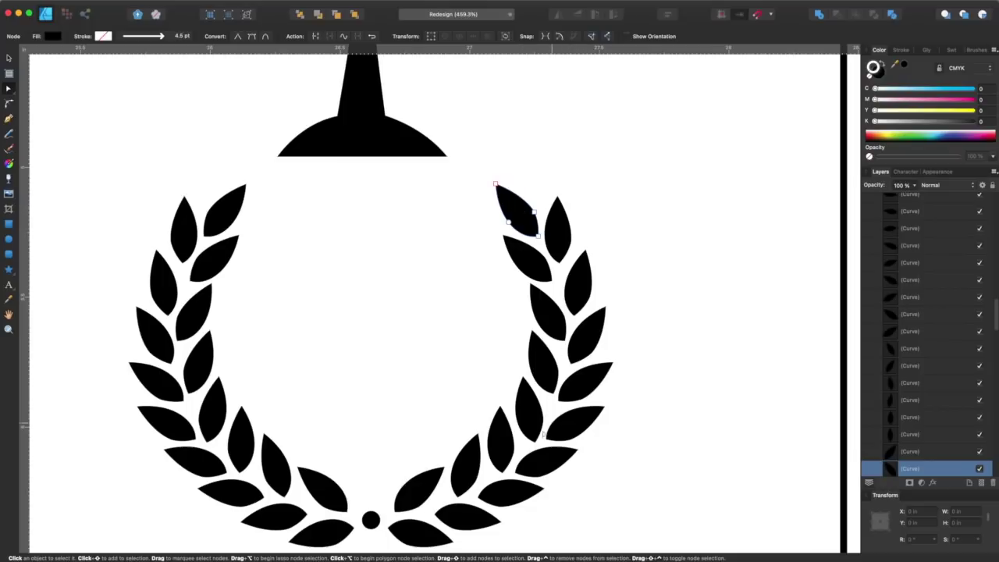
pyautogui.scroll(-2, 416, 482)
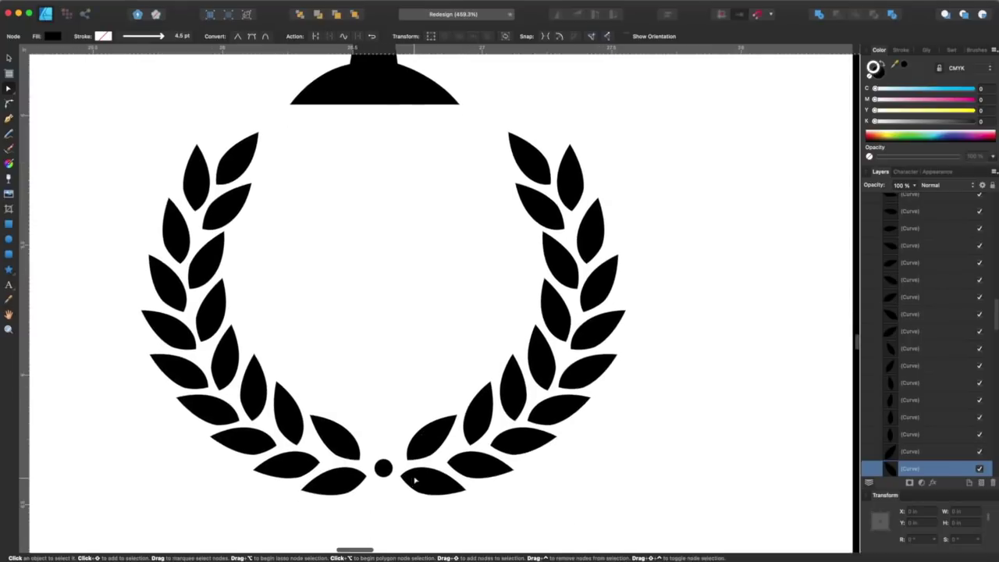
pyautogui.click(383, 469)
pyautogui.click(440, 285)
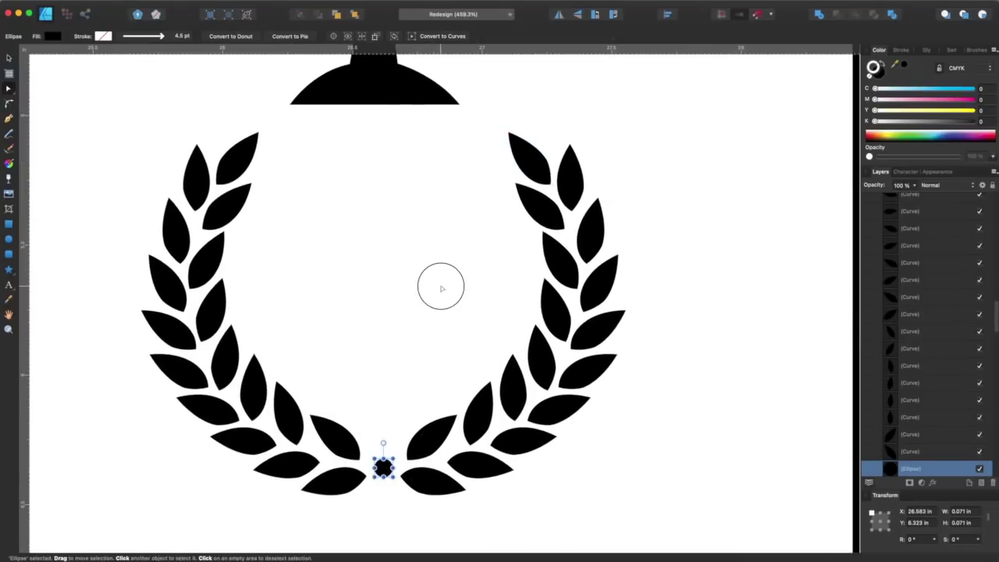
pyautogui.scroll(-3, 440, 286)
pyautogui.scroll(-3, 442, 280)
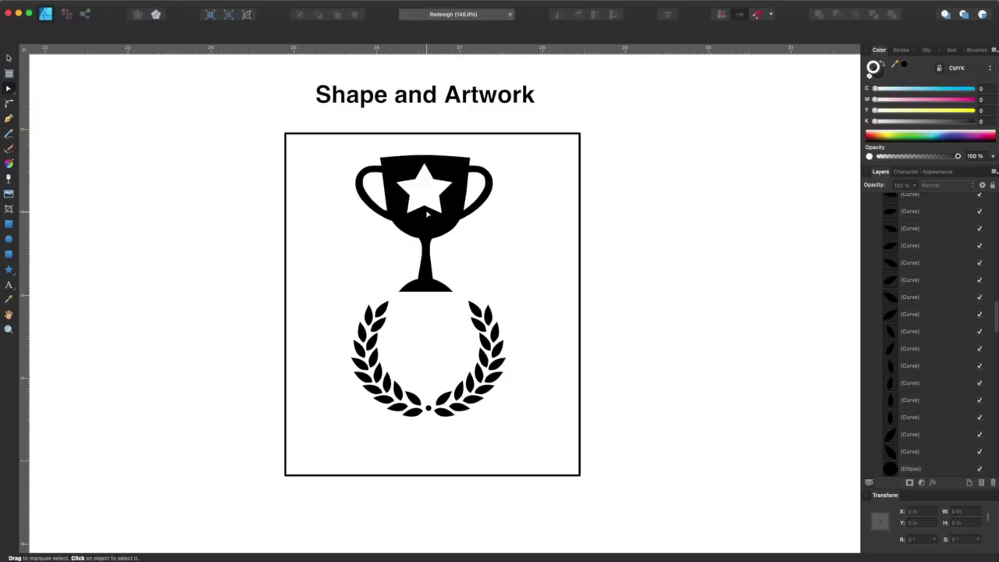
# Examine the Adding Fonts layout and the fonts used for the EMPLOYEE, WORK FROM HOME and "of the month" lettering
pyautogui.hscroll(10, 428, 213)
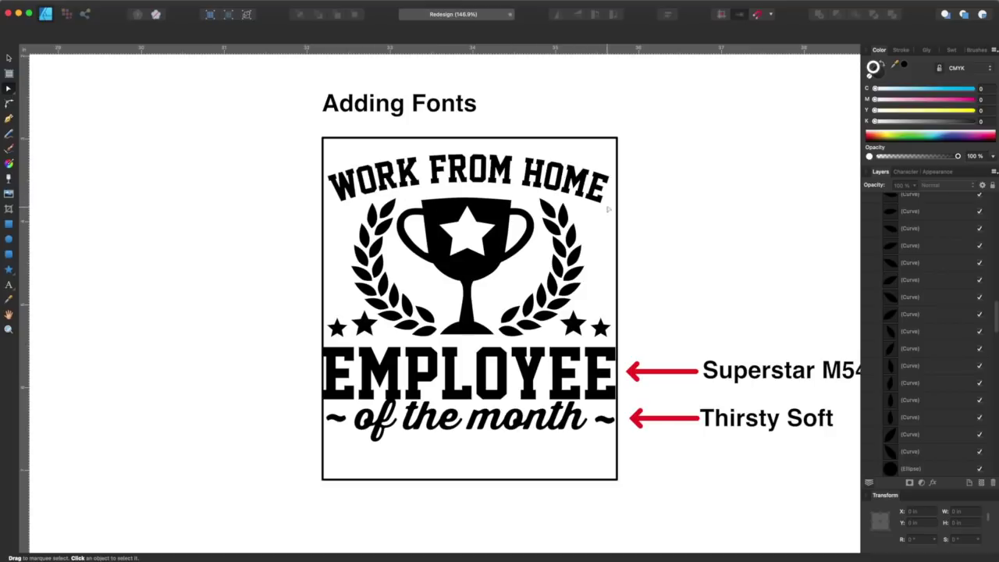
pyautogui.hscroll(5, 718, 336)
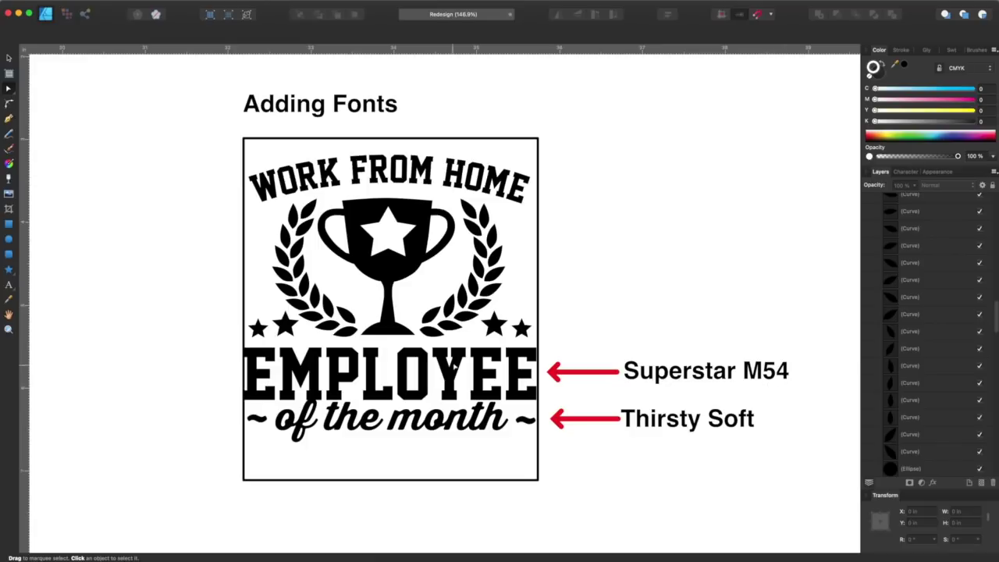
pyautogui.click(454, 365)
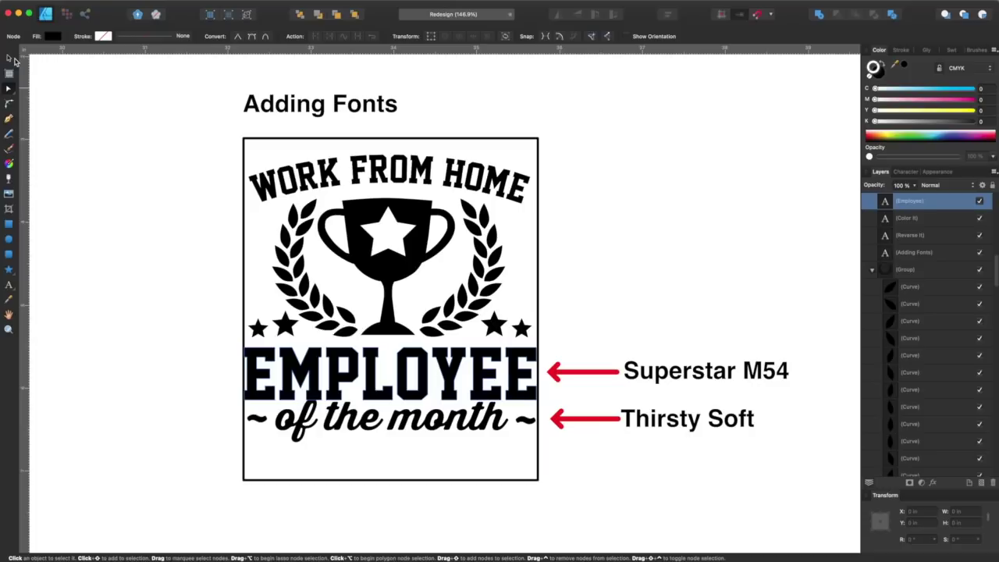
pyautogui.press('v')
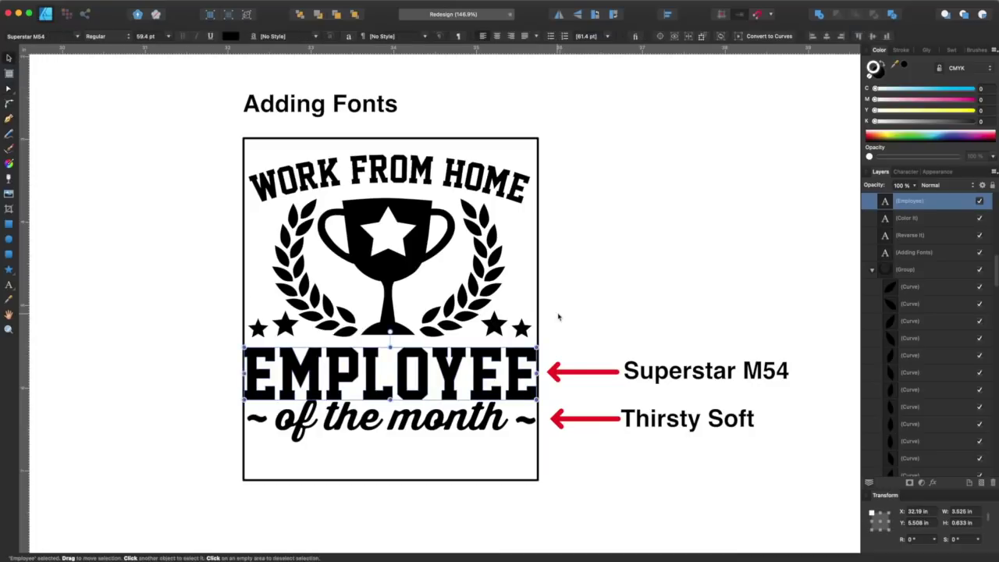
pyautogui.click(584, 283)
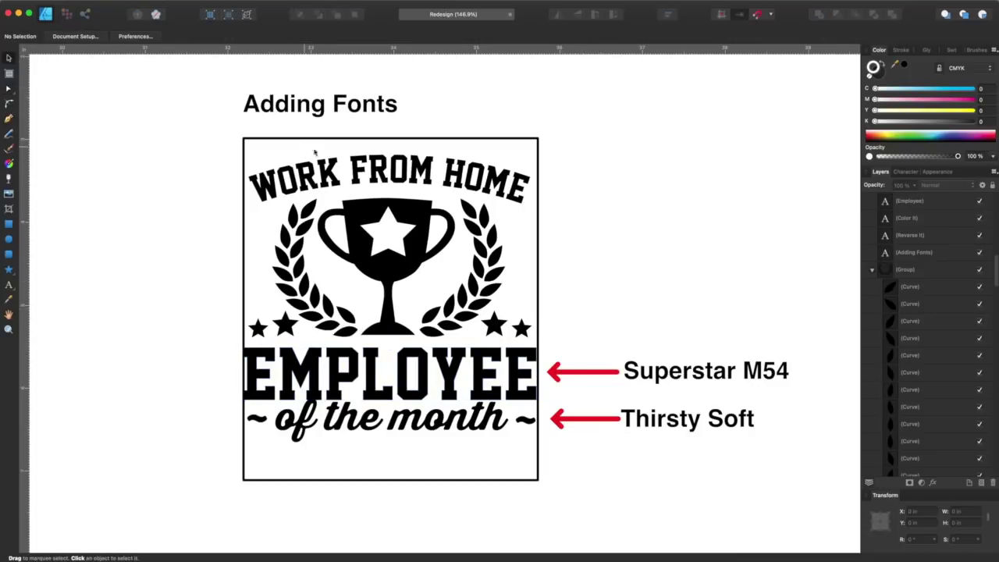
pyautogui.click(399, 170)
pyautogui.click(564, 197)
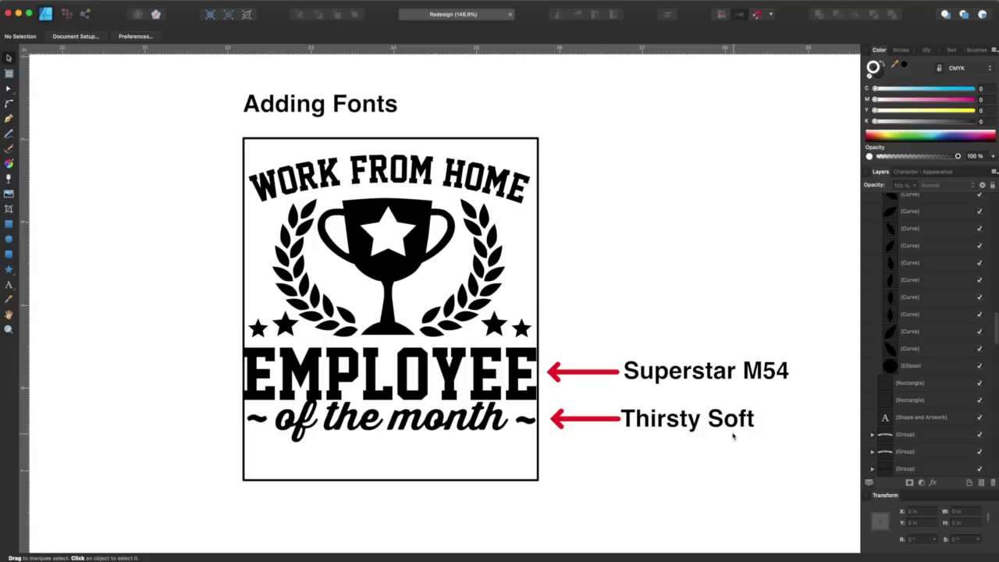
pyautogui.click(352, 422)
pyautogui.click(569, 302)
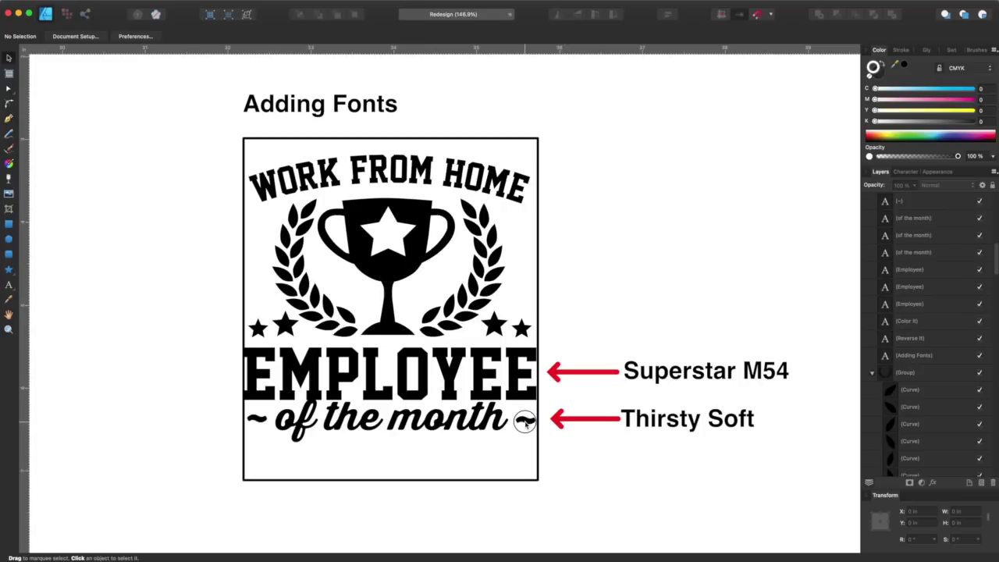
# Place a copy of the tilde at the end of "of the month" on the blank area outside the frame and select its text
pyautogui.click(526, 424)
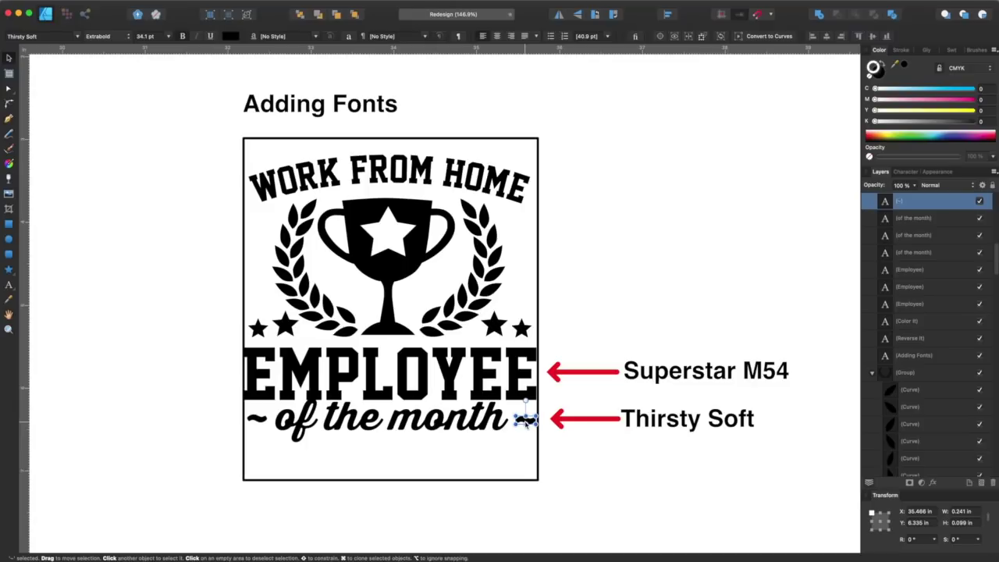
pyautogui.moveTo(526, 424); pyautogui.dragTo(638, 222)
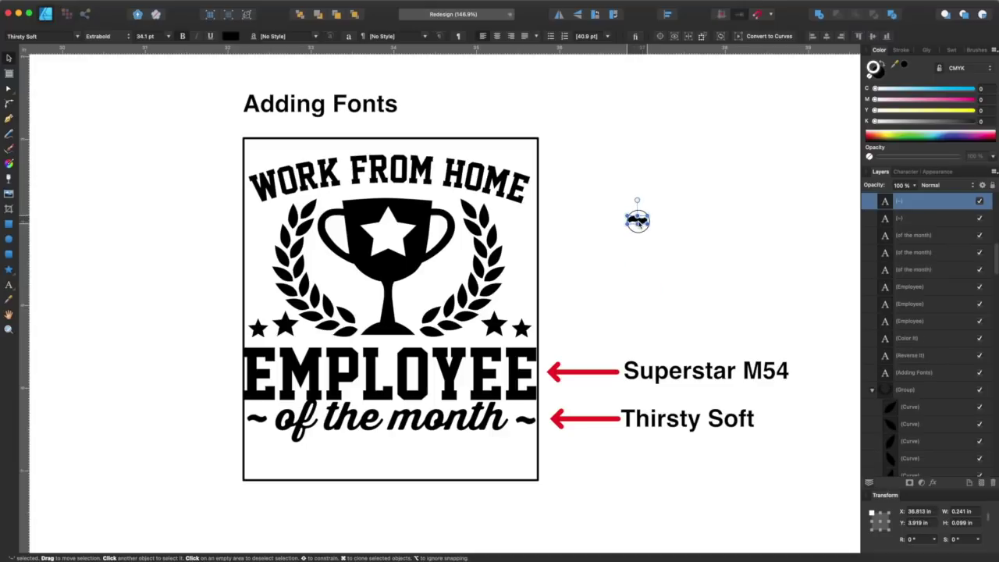
pyautogui.doubleClick(639, 221)
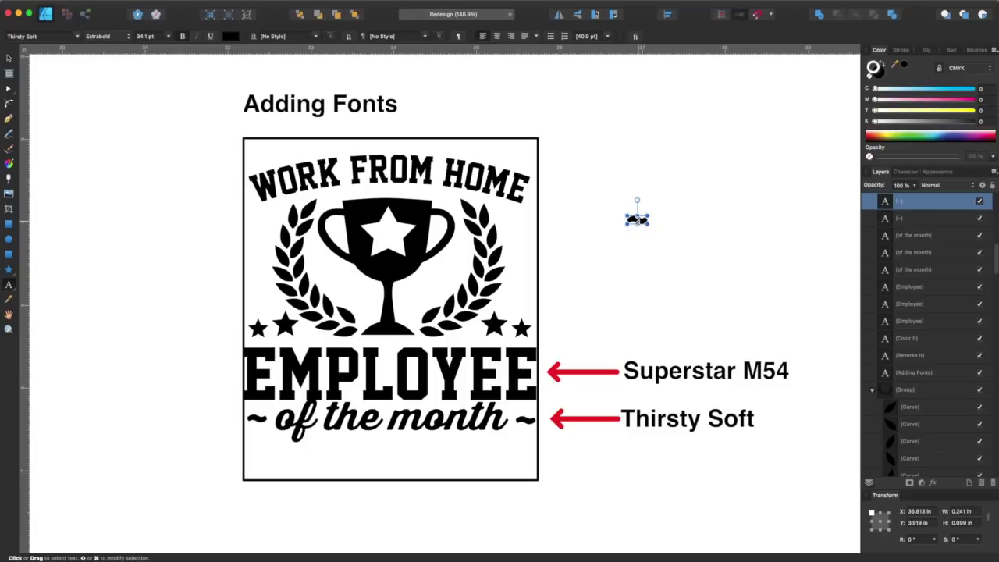
pyautogui.doubleClick(638, 220)
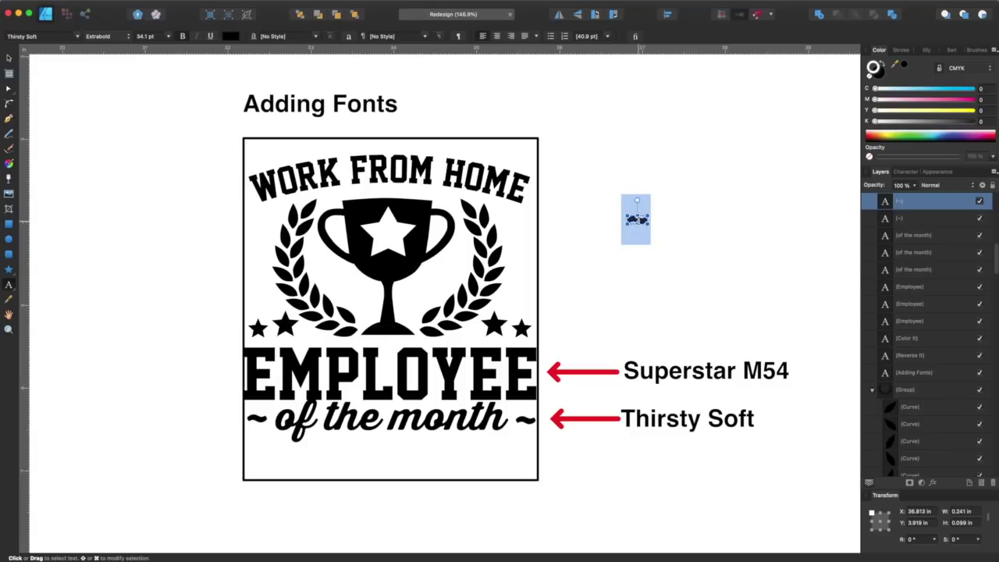
pyautogui.click(639, 220)
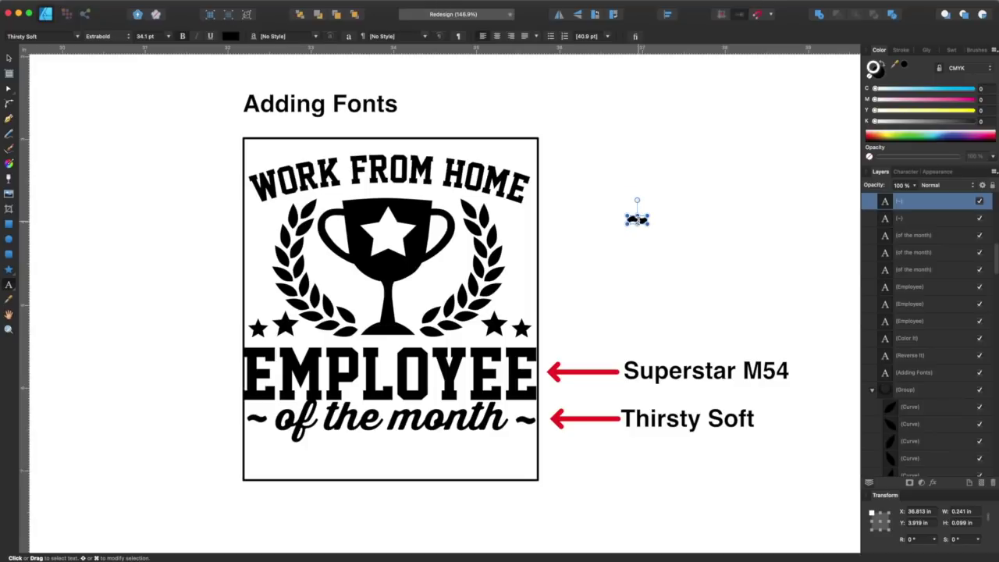
pyautogui.doubleClick(638, 220)
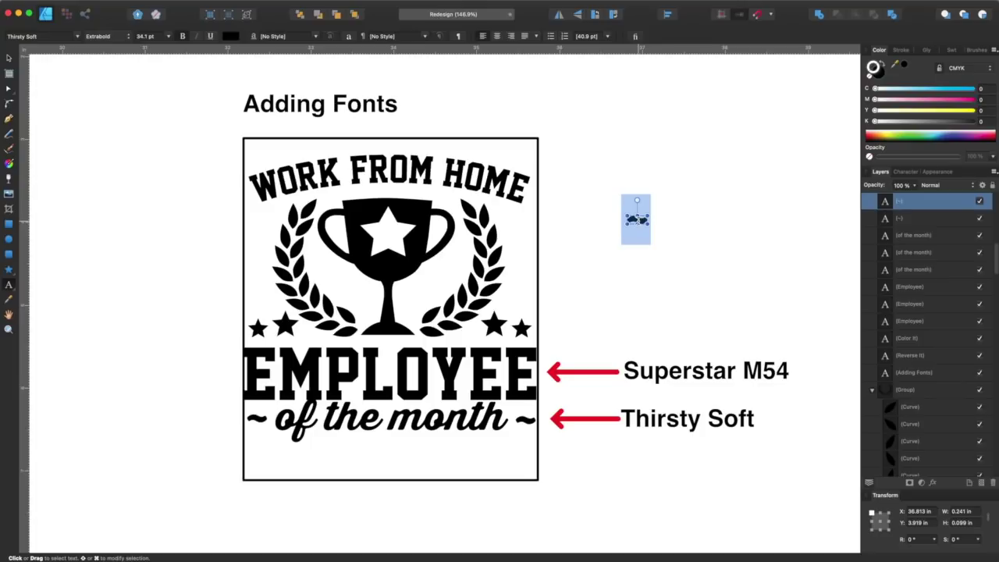
pyautogui.click(638, 220)
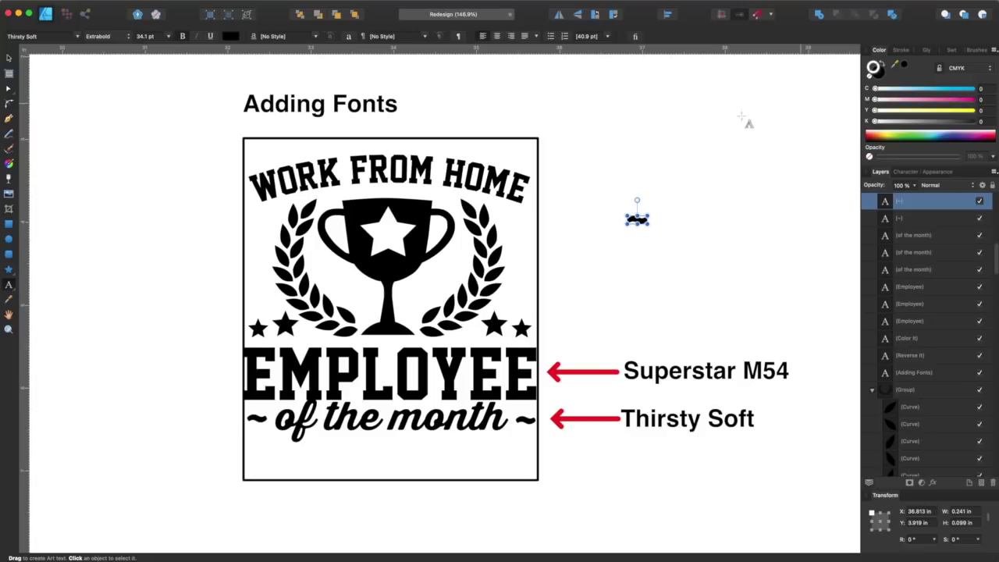
pyautogui.press('Escape')
pyautogui.doubleClick(637, 219)
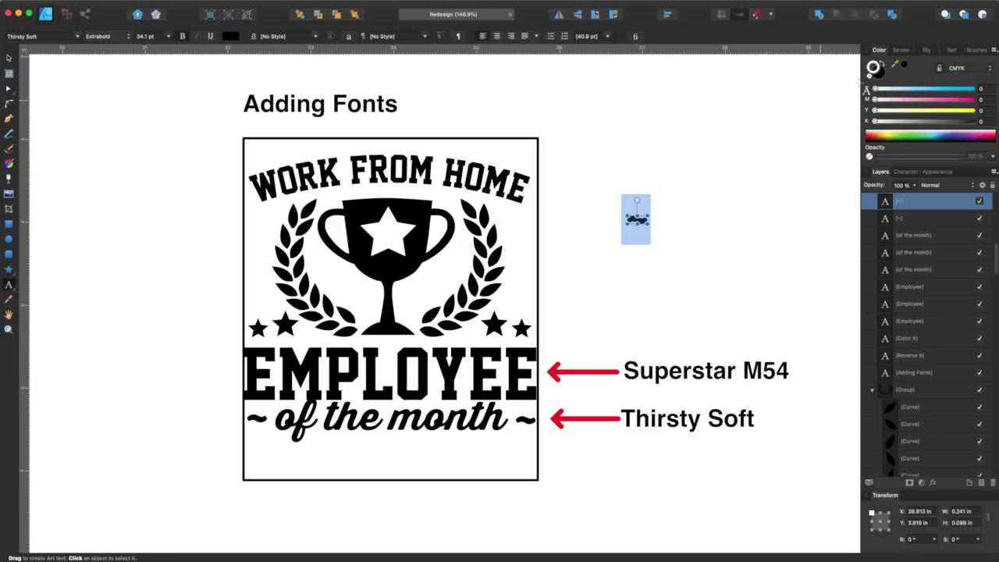
# Replace the copied tilde with the ™ and underscore glyphs of Thirsty Soft Extrabold using the Glyph Browser
pyautogui.click(927, 52)
pyautogui.scroll(5, 915, 107)
pyautogui.scroll(-5, 912, 105)
pyautogui.scroll(-5, 914, 107)
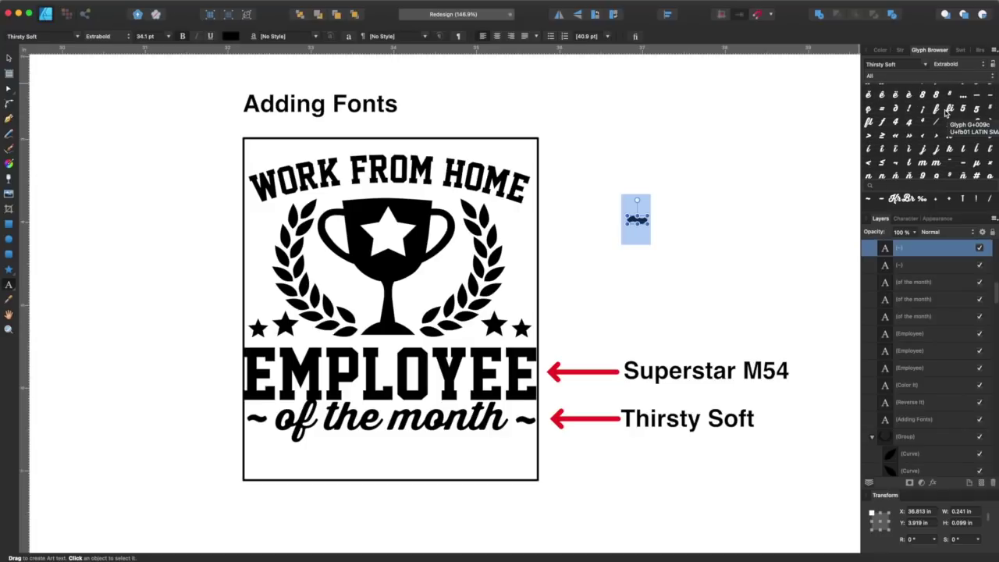
pyautogui.scroll(-4, 954, 116)
pyautogui.scroll(-5, 956, 115)
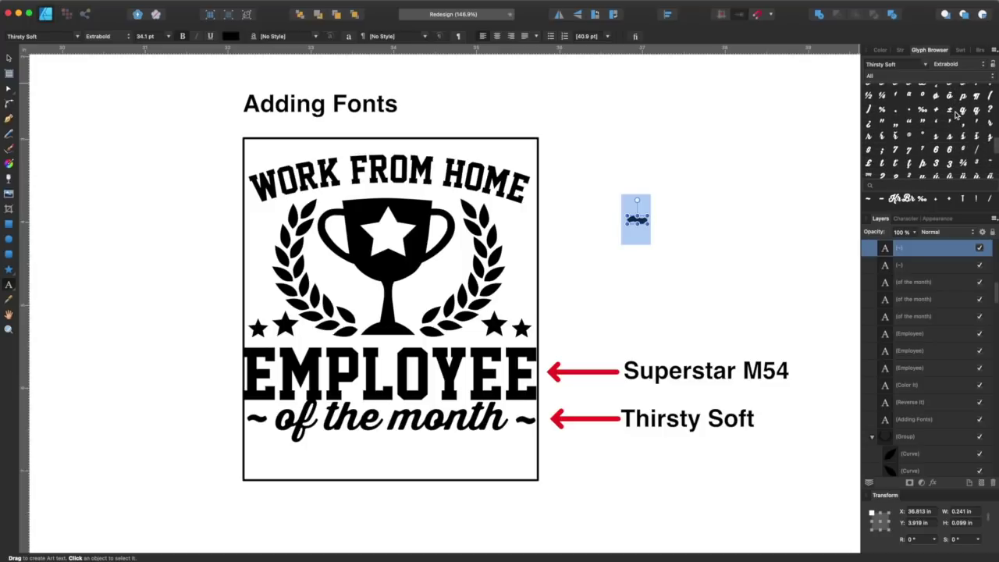
pyautogui.scroll(-4, 906, 135)
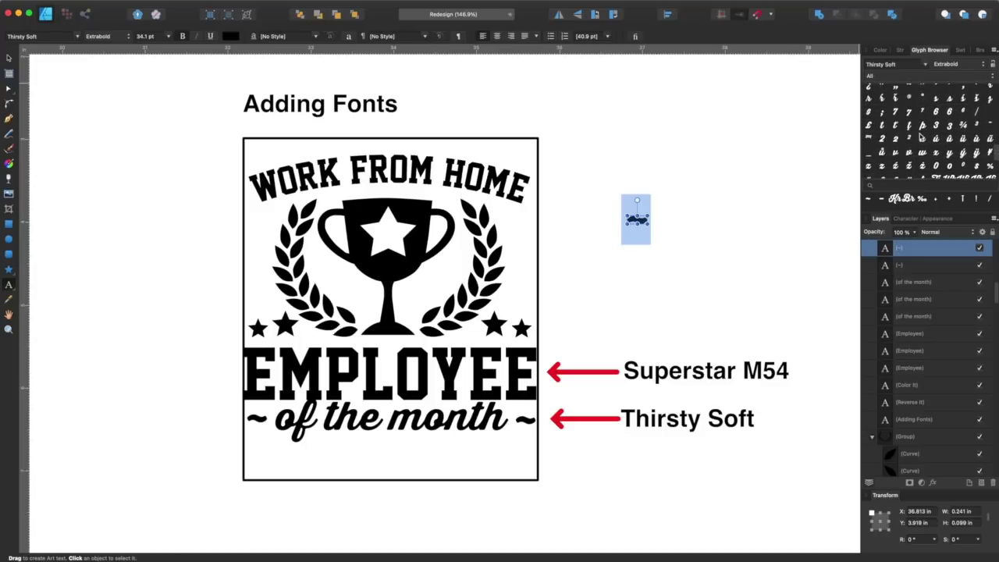
pyautogui.doubleClick(869, 131)
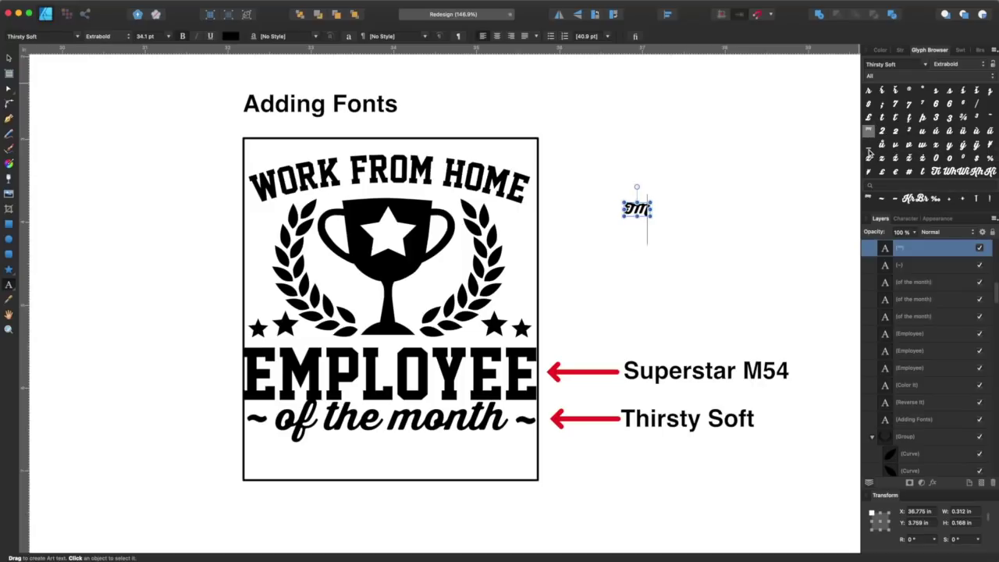
pyautogui.doubleClick(869, 146)
# Append the Ti, Br and tt ligature glyphs of Thirsty Soft to the sample text
pyautogui.scroll(-6, 908, 148)
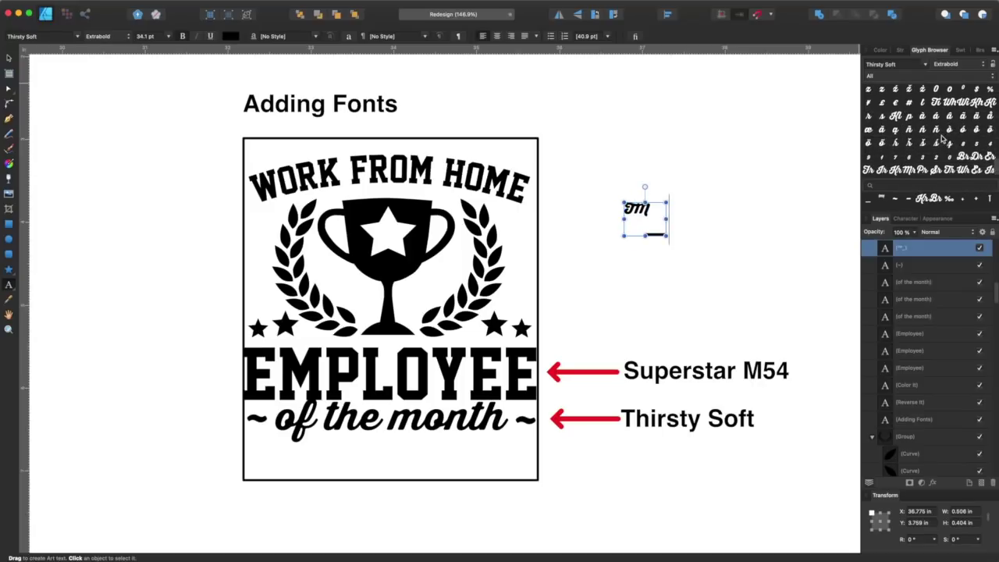
pyautogui.doubleClick(937, 93)
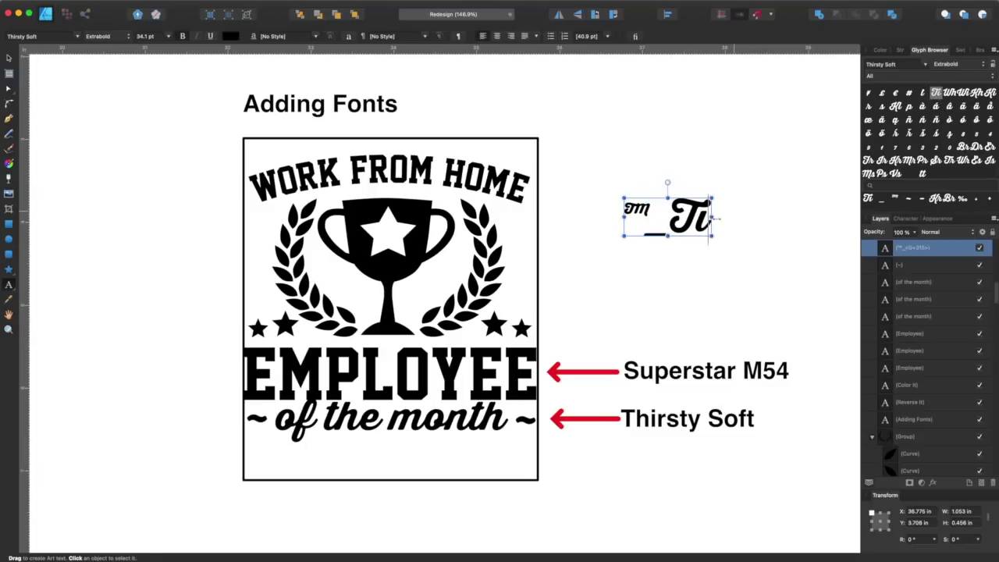
pyautogui.doubleClick(964, 147)
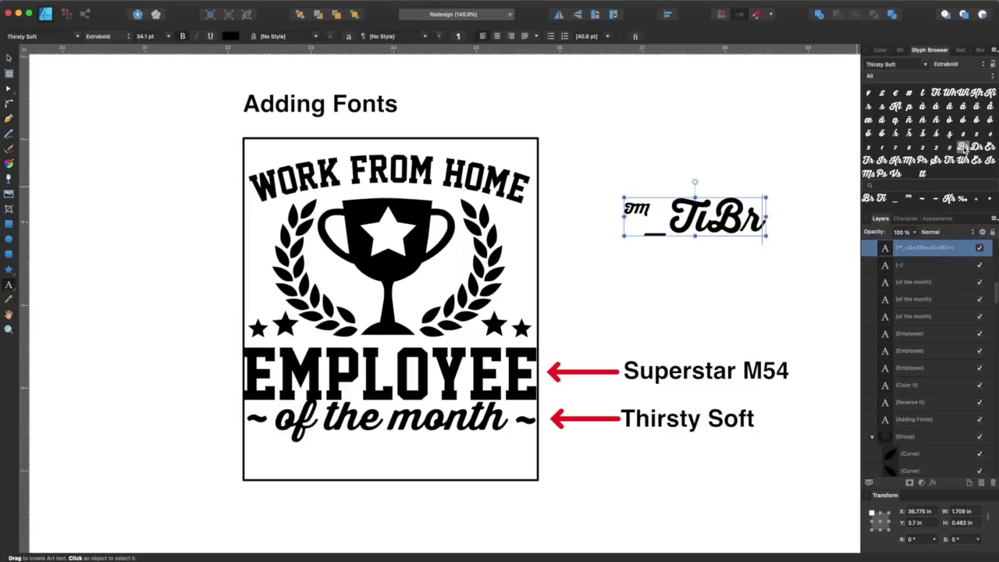
pyautogui.scroll(-1, 912, 139)
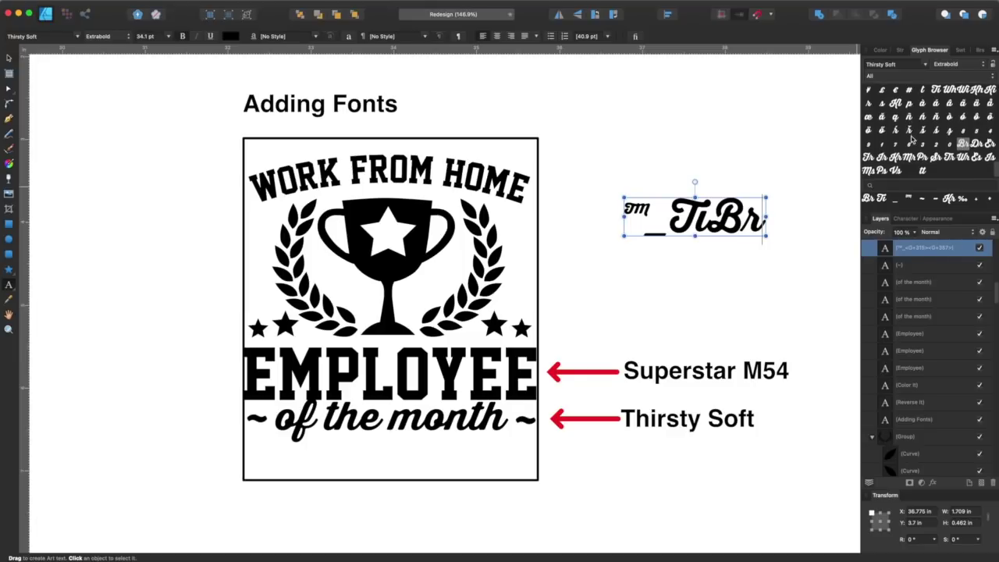
pyautogui.doubleClick(923, 171)
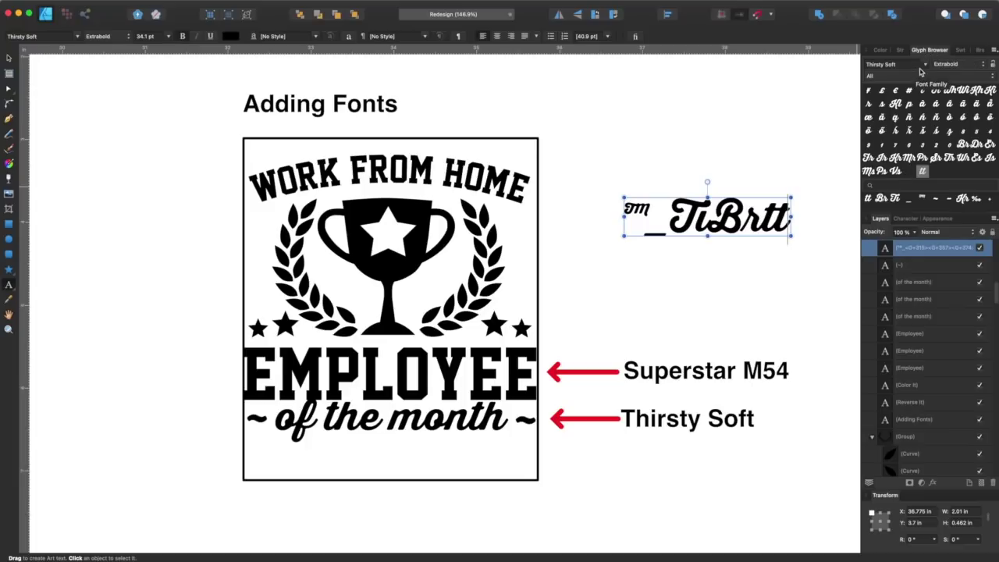
# Look through the Glyph Browser's font families and delete the glyph sample text outside the frame
pyautogui.click(926, 67)
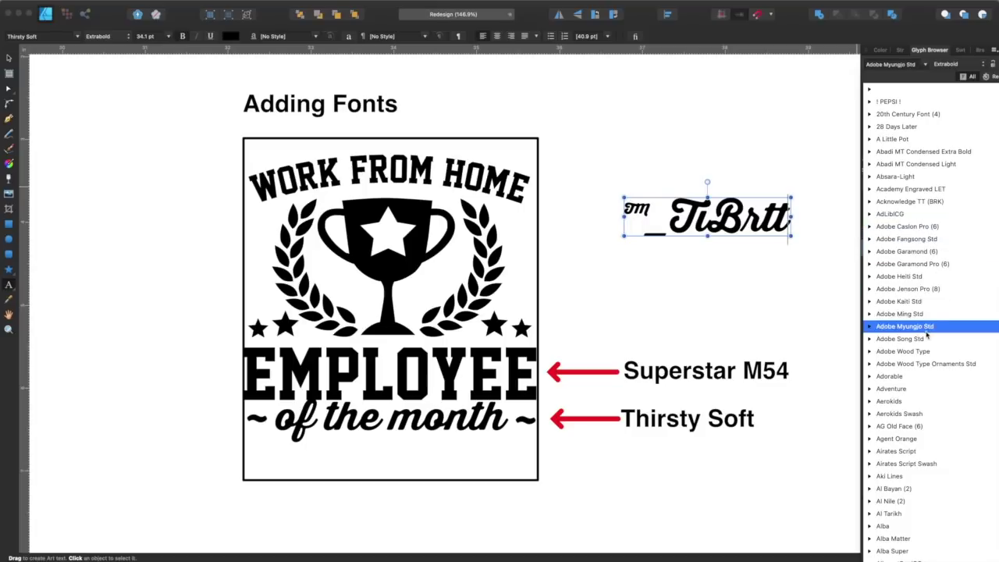
pyautogui.click(826, 91)
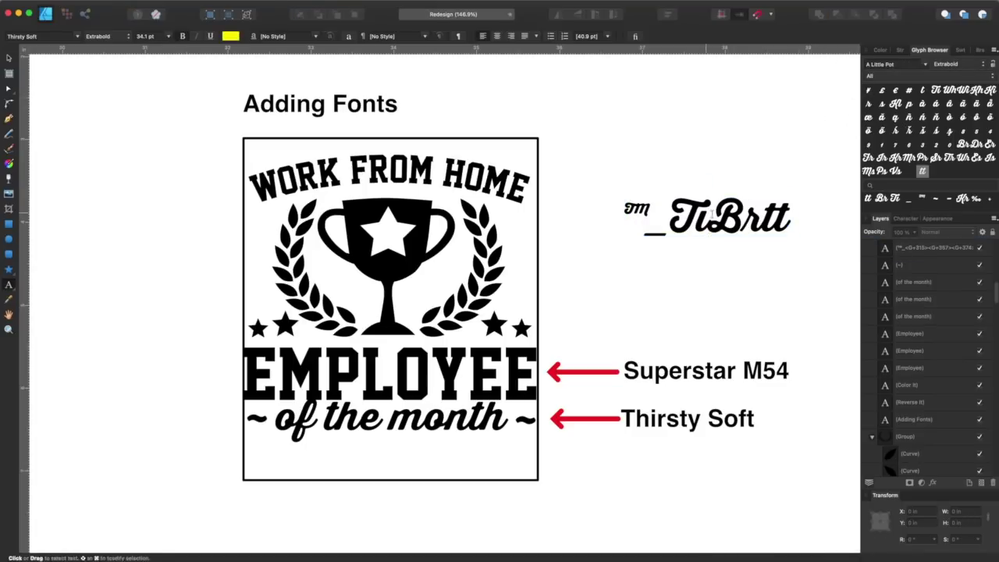
pyautogui.click(762, 219)
pyautogui.click(8, 58)
pyautogui.click(675, 161)
pyautogui.click(689, 226)
pyautogui.press('Delete')
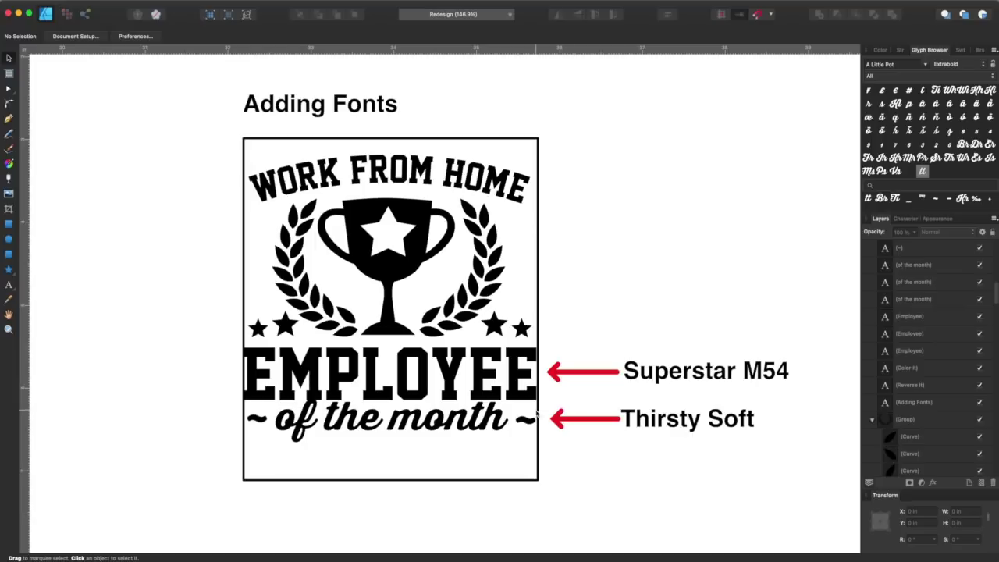
pyautogui.click(528, 417)
pyautogui.click(620, 297)
pyautogui.hscroll(-2, 584, 308)
pyautogui.hscroll(-2, 582, 309)
pyautogui.scroll(3, 582, 309)
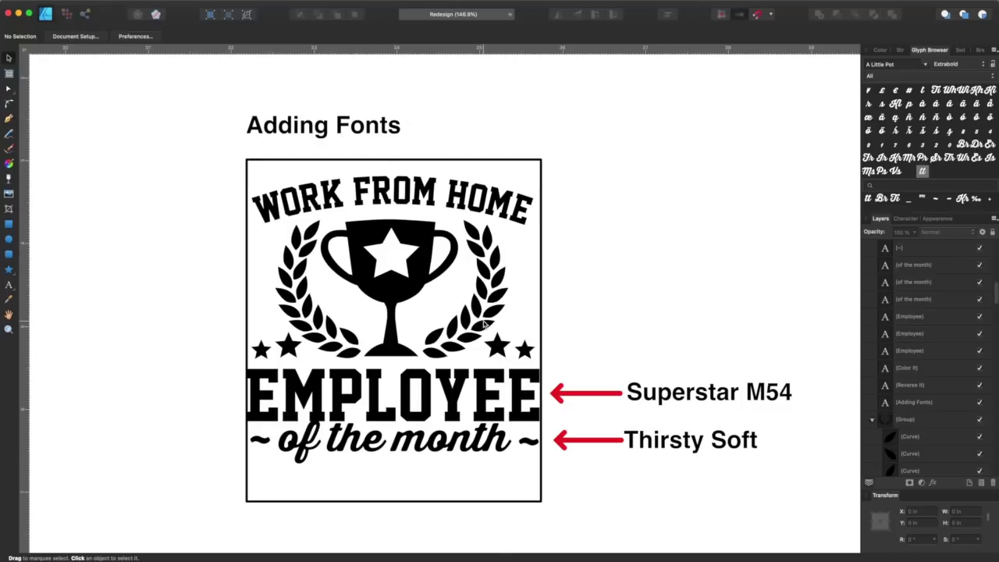
# Examine the "Reverse It" and "Color It" versions of the trophy design
pyautogui.hscroll(3, 484, 324)
pyautogui.scroll(-1, 484, 324)
pyautogui.hscroll(10, 484, 324)
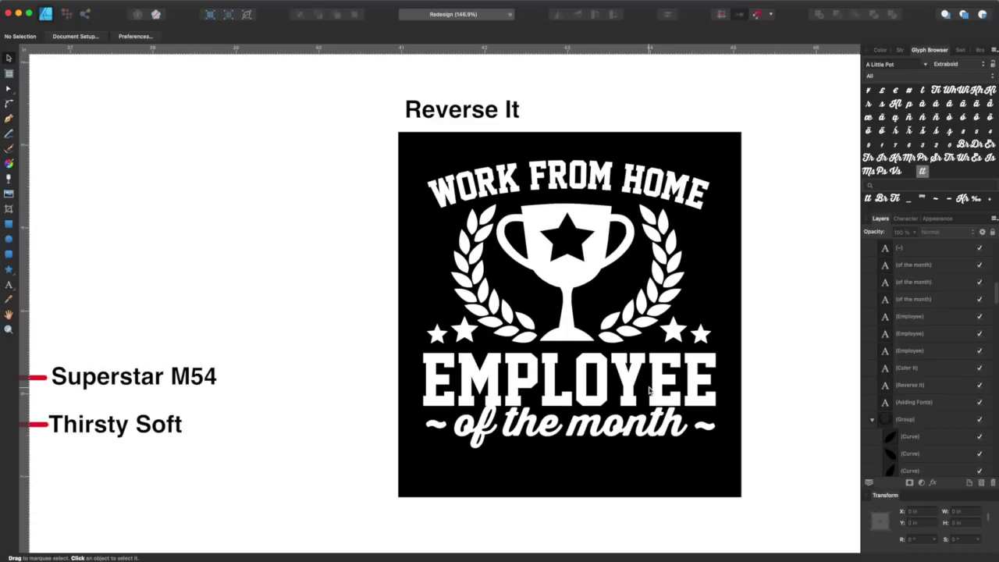
pyautogui.scroll(1, 649, 390)
pyautogui.hscroll(1, 649, 390)
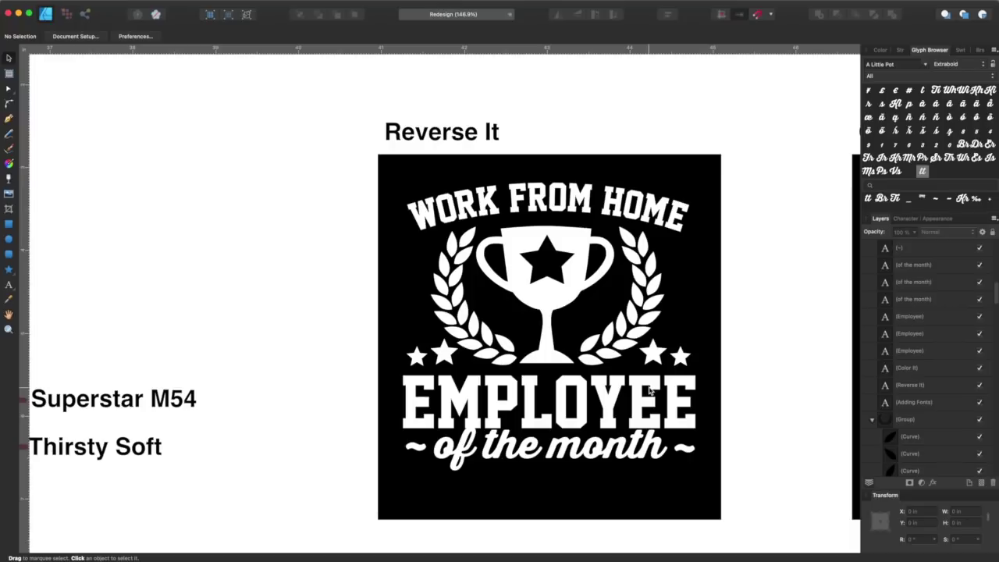
pyautogui.hscroll(10, 649, 390)
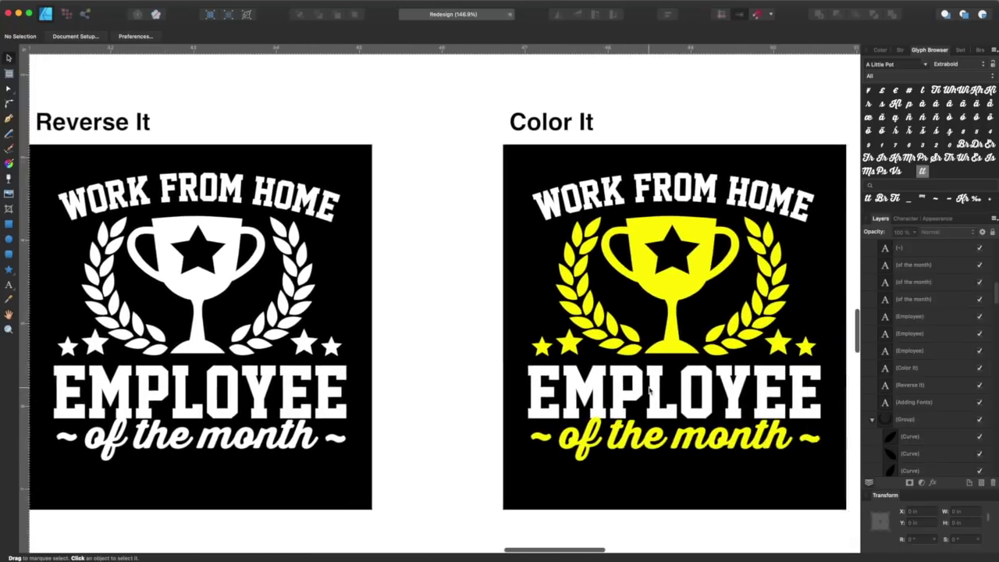
pyautogui.hscroll(3, 649, 390)
pyautogui.scroll(-2, 649, 391)
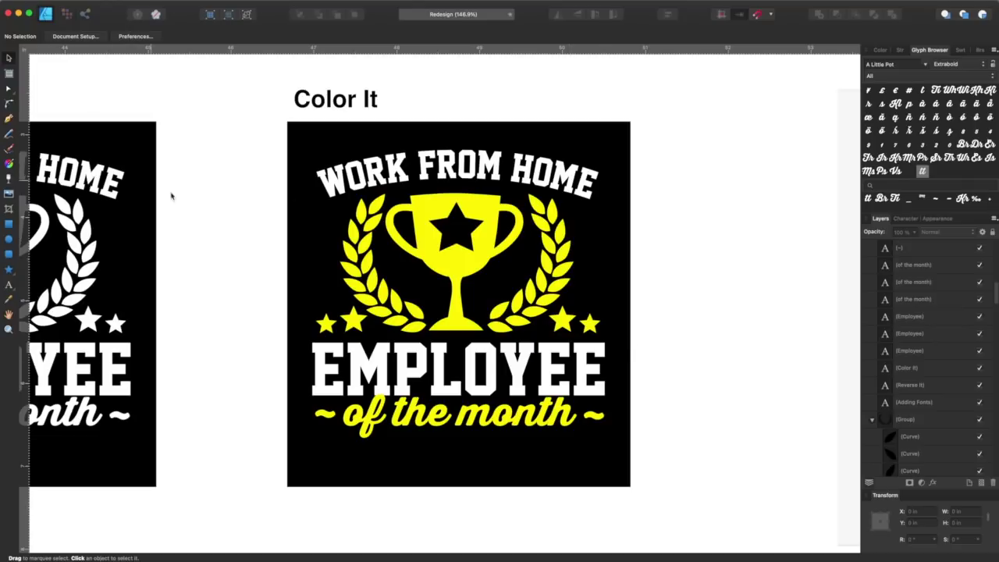
# Review the original shirt's critique notes and compare them with the reversed and coloured redesigns
pyautogui.hscroll(-20, 578, 243)
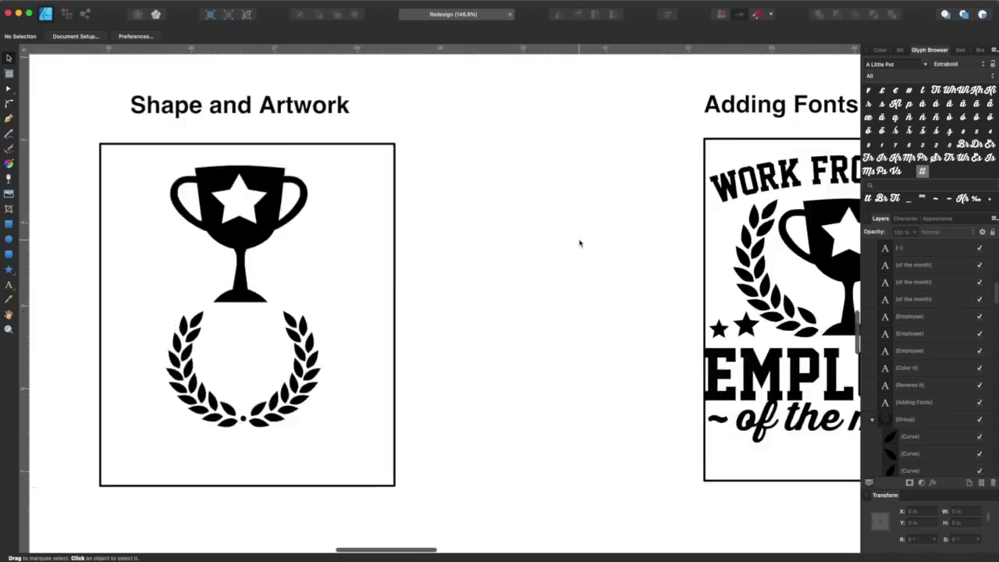
pyautogui.scroll(-1, 580, 242)
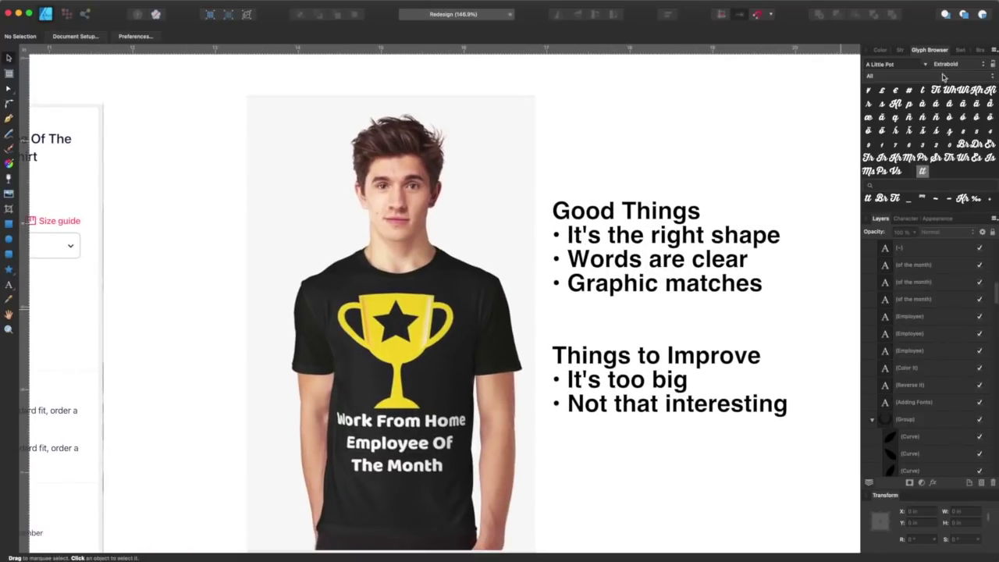
pyautogui.hscroll(20, 666, 134)
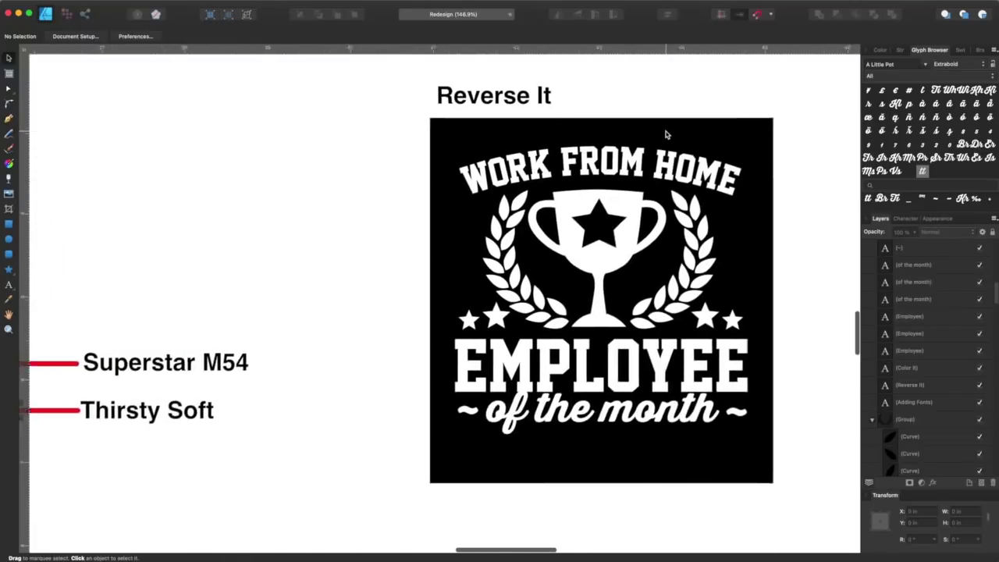
pyautogui.hscroll(15, 667, 133)
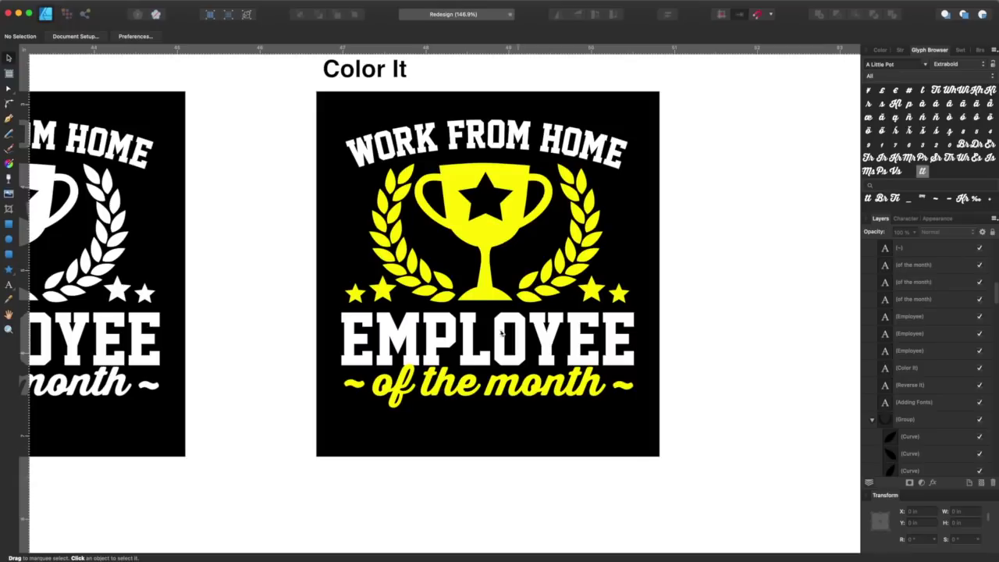
pyautogui.hscroll(15, 483, 310)
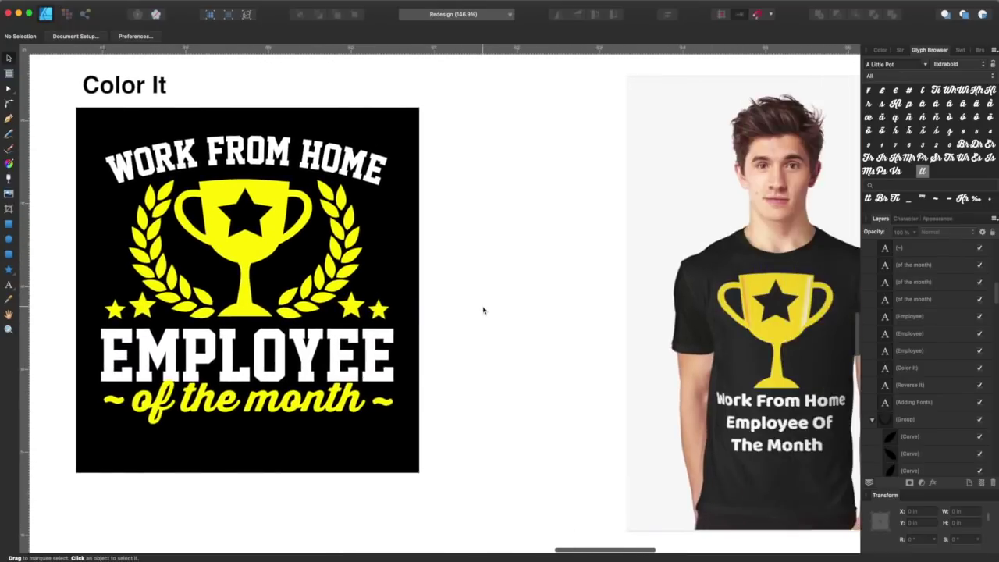
# Compare the original and redesigned shirt mockups side by side and inspect the rectangle behind the new artwork
pyautogui.hscroll(3, 482, 310)
pyautogui.hscroll(3, 483, 310)
pyautogui.scroll(-1, 484, 310)
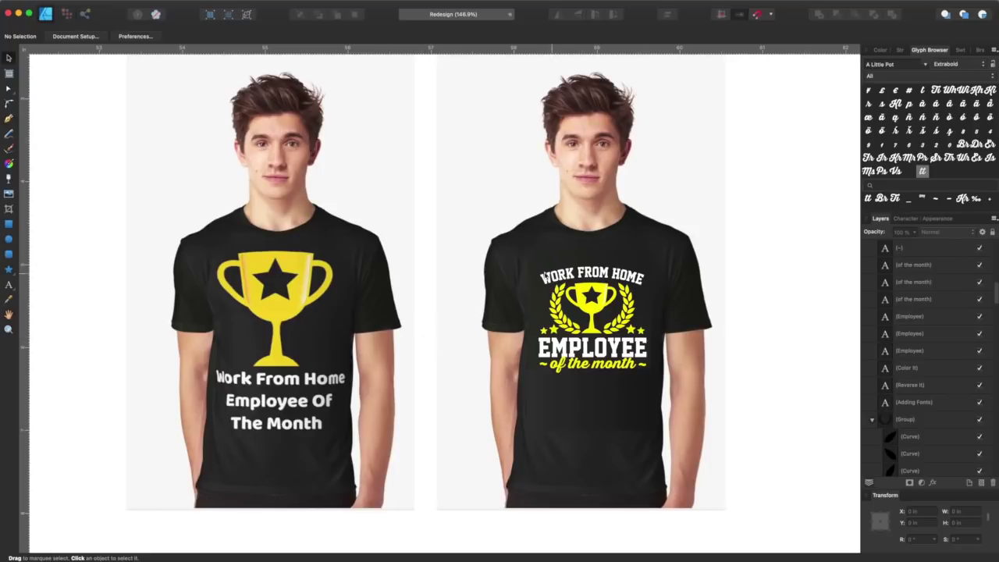
pyautogui.click(650, 357)
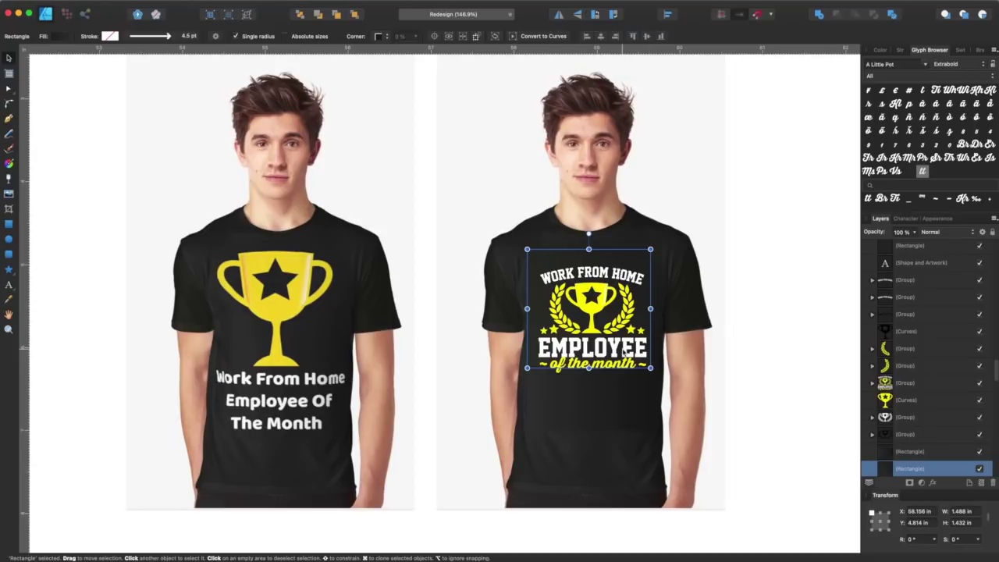
pyautogui.click(757, 248)
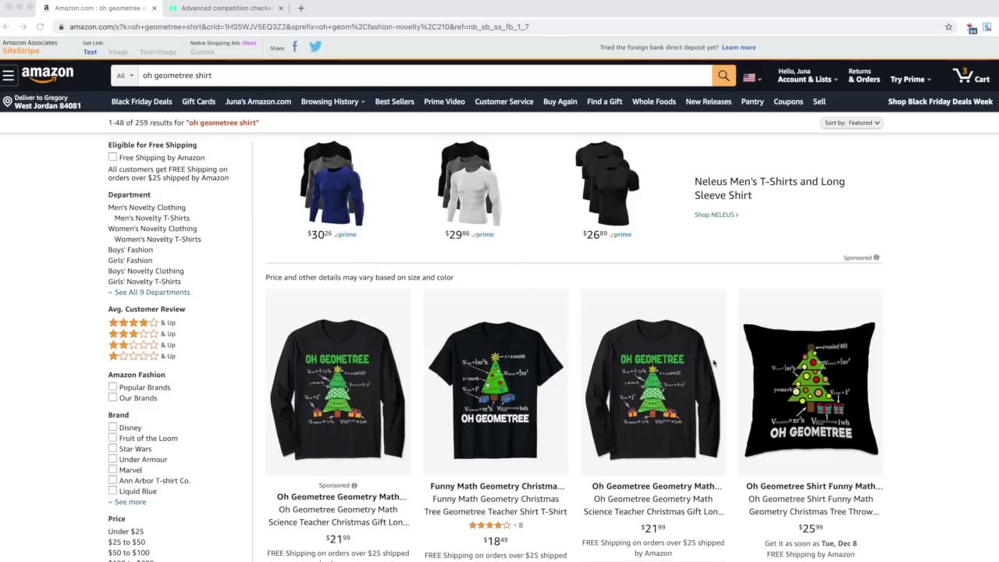
# Look through Amazon's "oh geometree shirt" results in the browser and check the phrase's competition score in Merch Informer
pyautogui.scroll(-3, 731, 361)
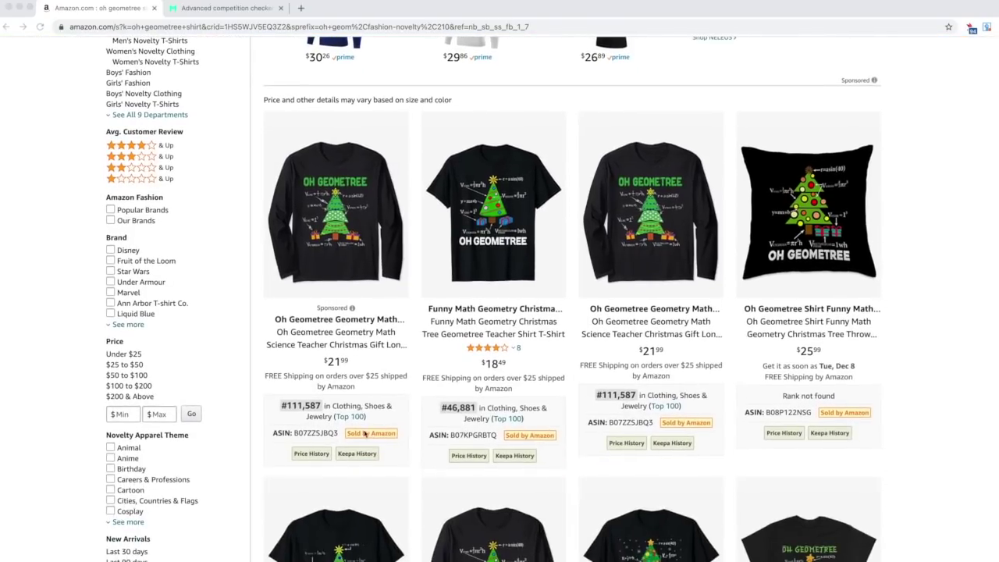
pyautogui.scroll(-5, 660, 411)
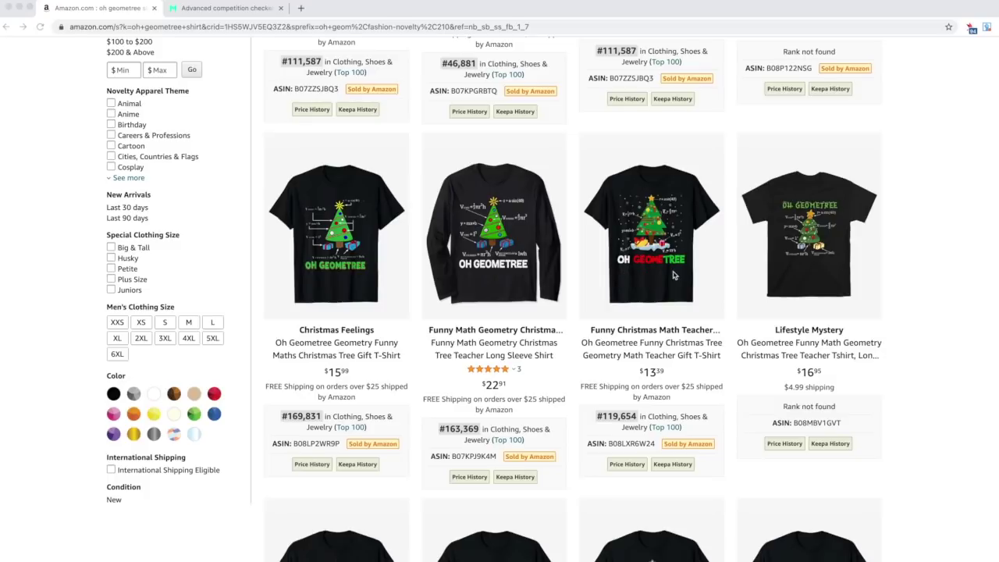
pyautogui.scroll(-5, 534, 368)
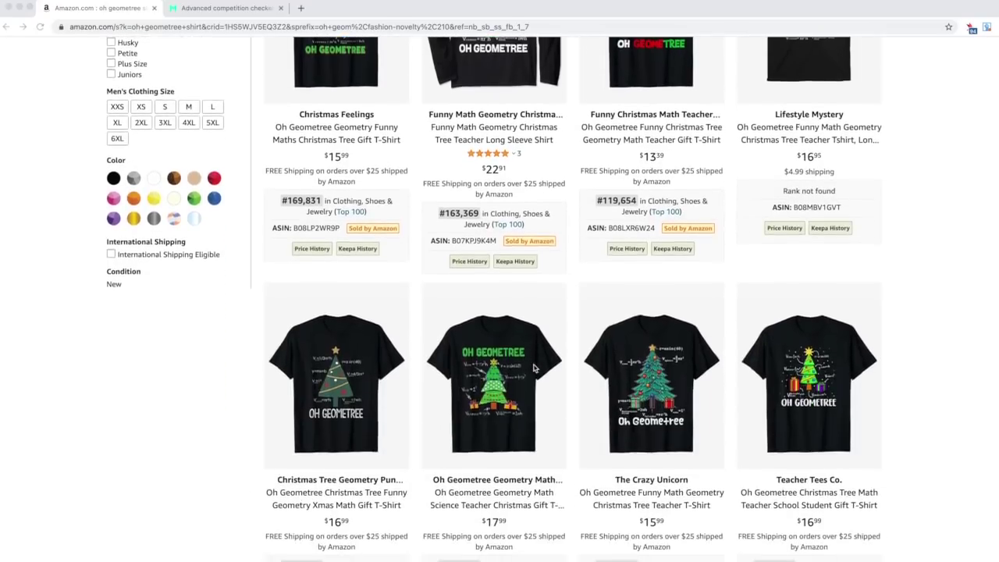
pyautogui.scroll(-4, 534, 367)
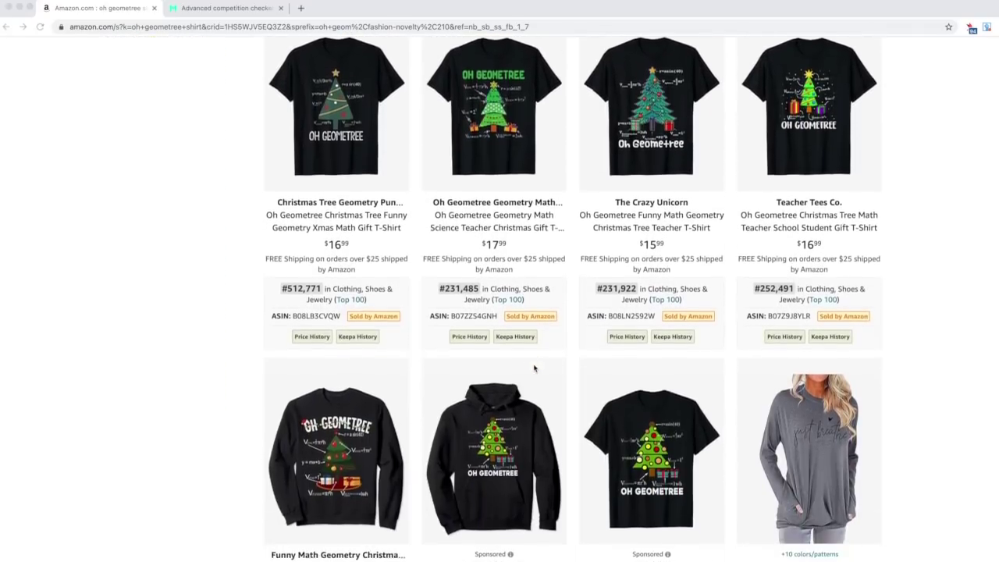
pyautogui.scroll(10, 534, 367)
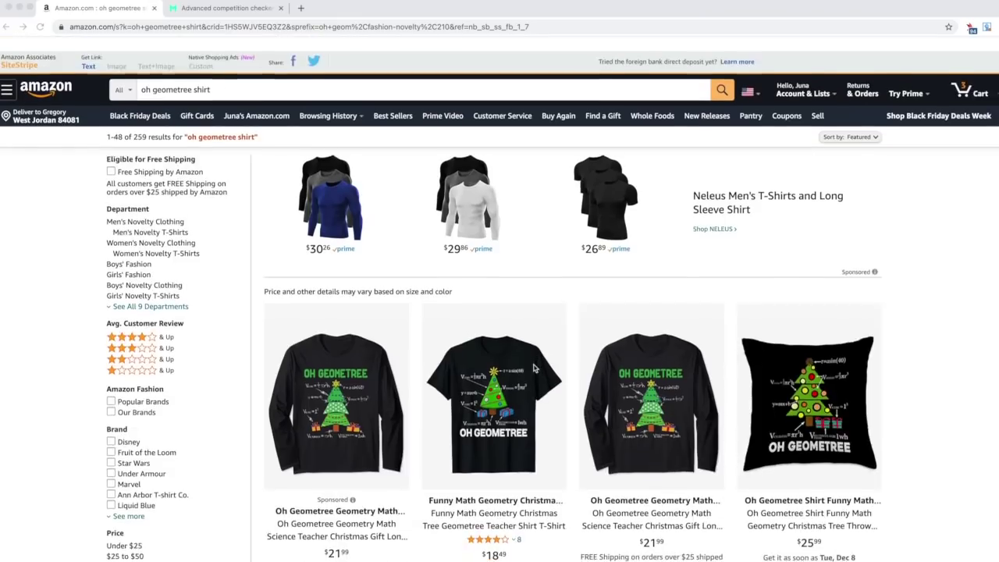
pyautogui.click(244, 12)
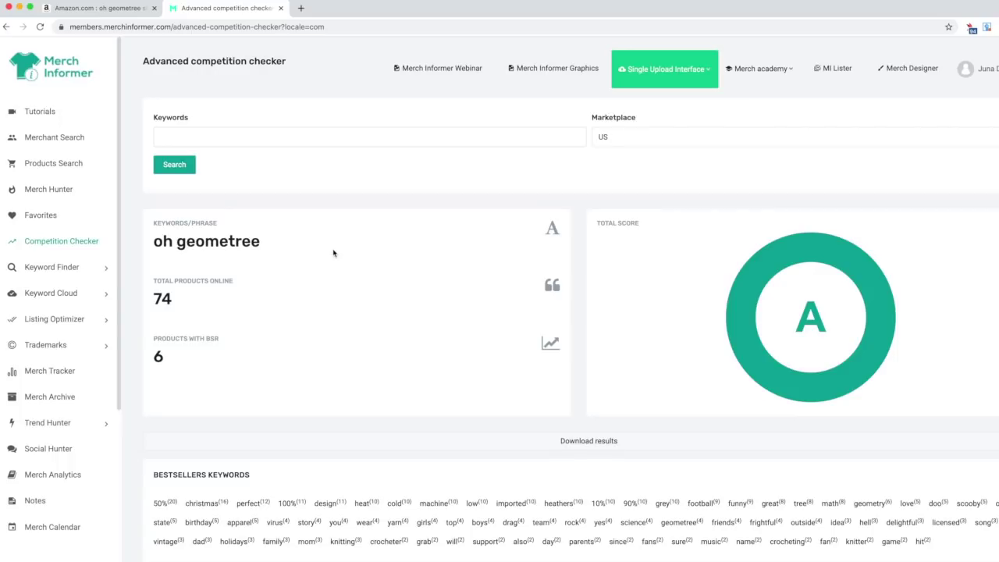
pyautogui.hotkey('ctrl', 'shift', 'Tab')
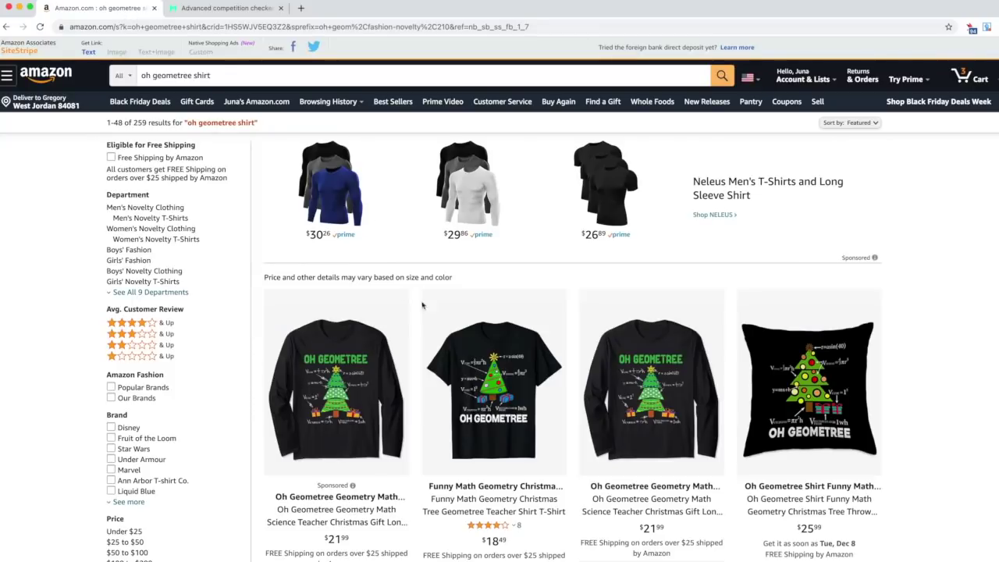
# Examine the designs, prices and sales ranks in the first row of Oh Geometree products on Amazon
pyautogui.moveTo(508, 356)
pyautogui.scroll(-1, 508, 356)
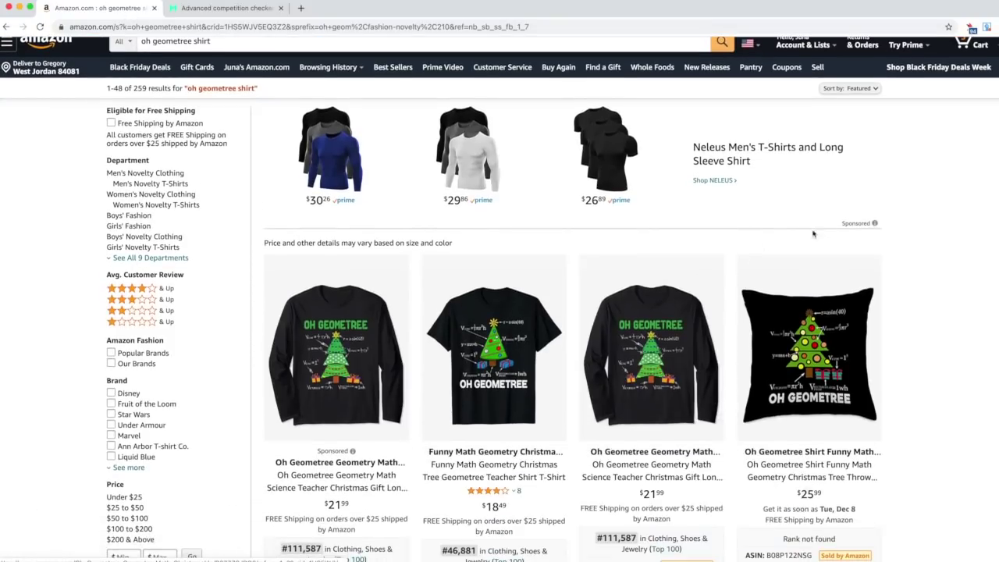
pyautogui.scroll(-2, 263, 195)
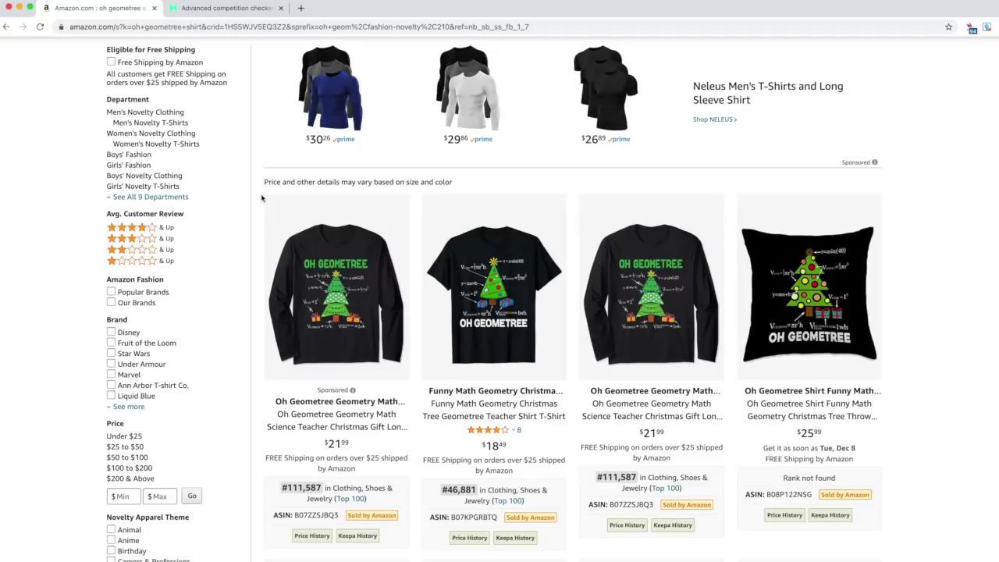
pyautogui.scroll(3, 262, 197)
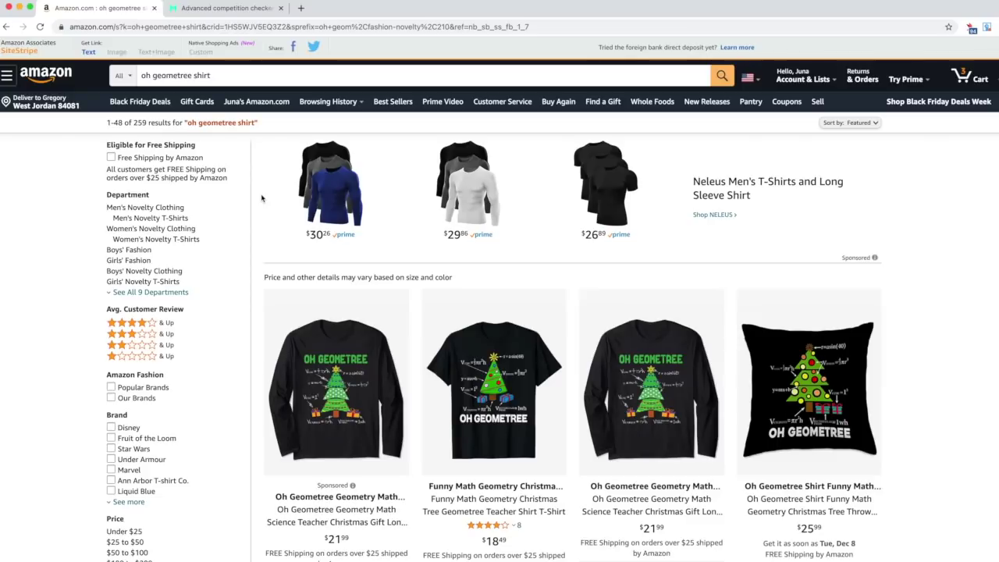
pyautogui.scroll(-3, 262, 198)
pyautogui.scroll(2, 261, 199)
pyautogui.scroll(1, 262, 199)
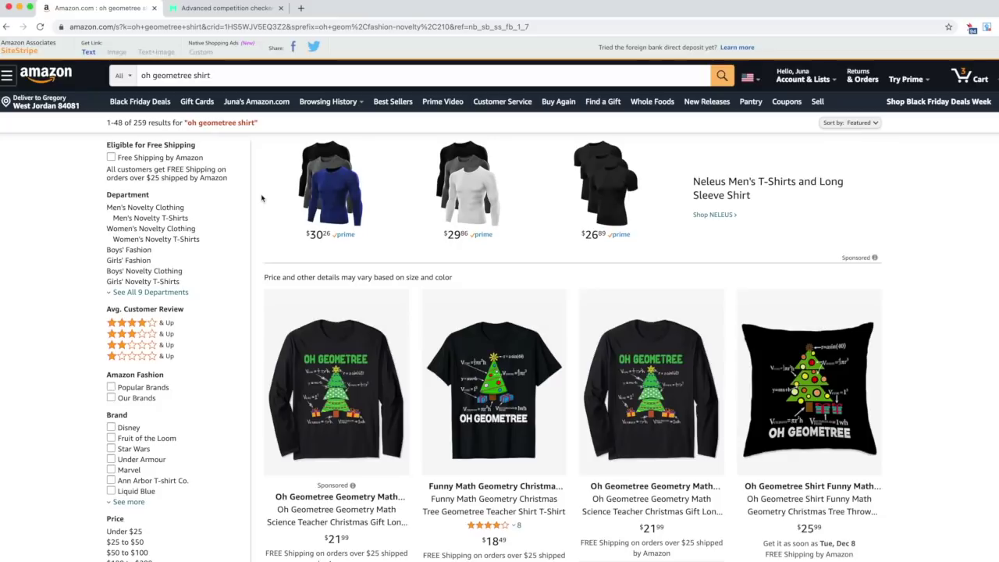